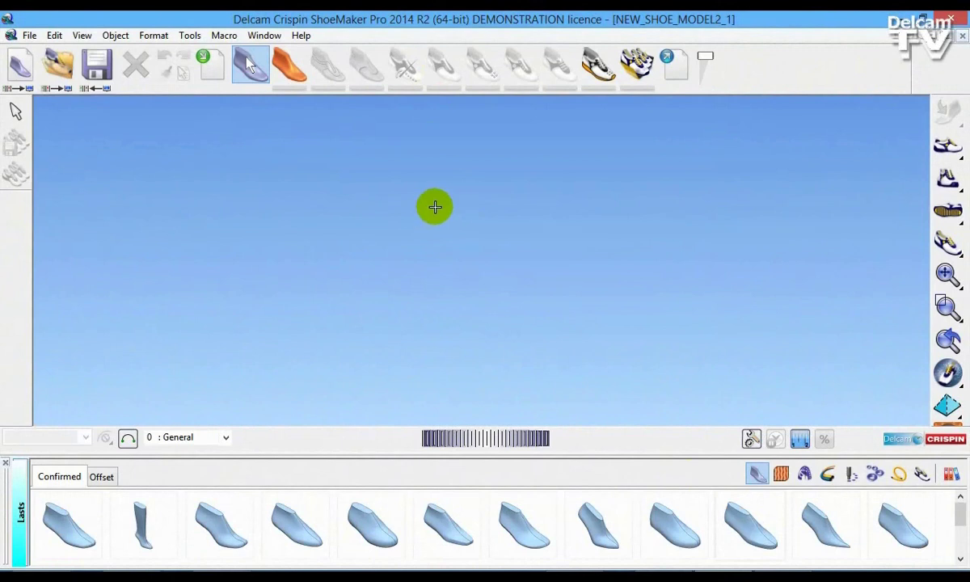
# Hide the library viewer and import the last file Thintoe_sport.igs, reading its import report to the end
pyautogui.click(81, 34)
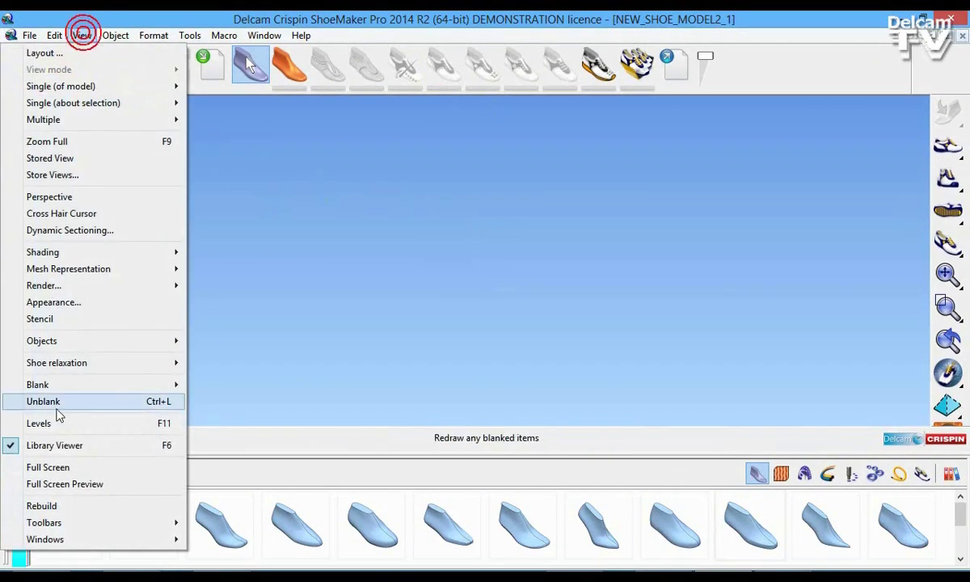
pyautogui.click(63, 443)
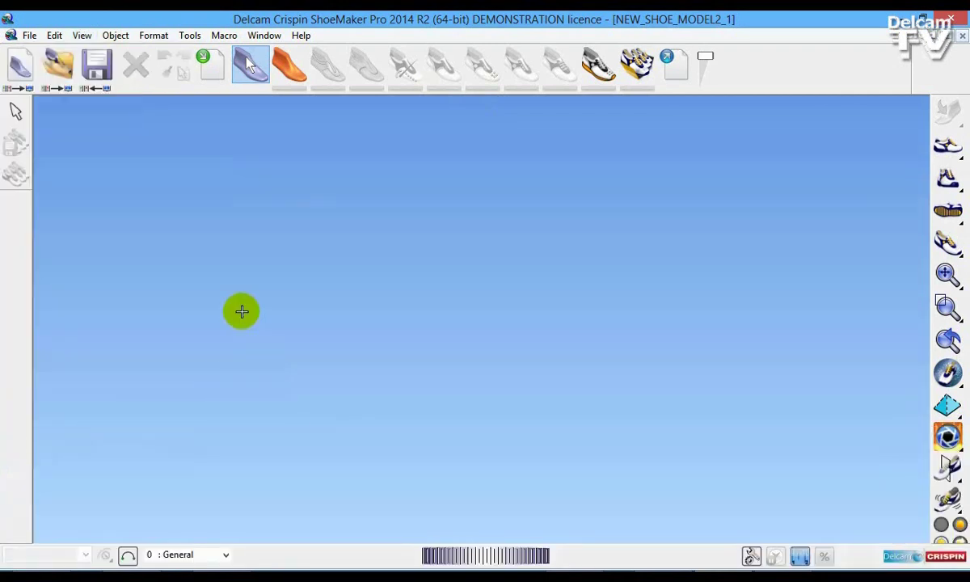
pyautogui.click(210, 69)
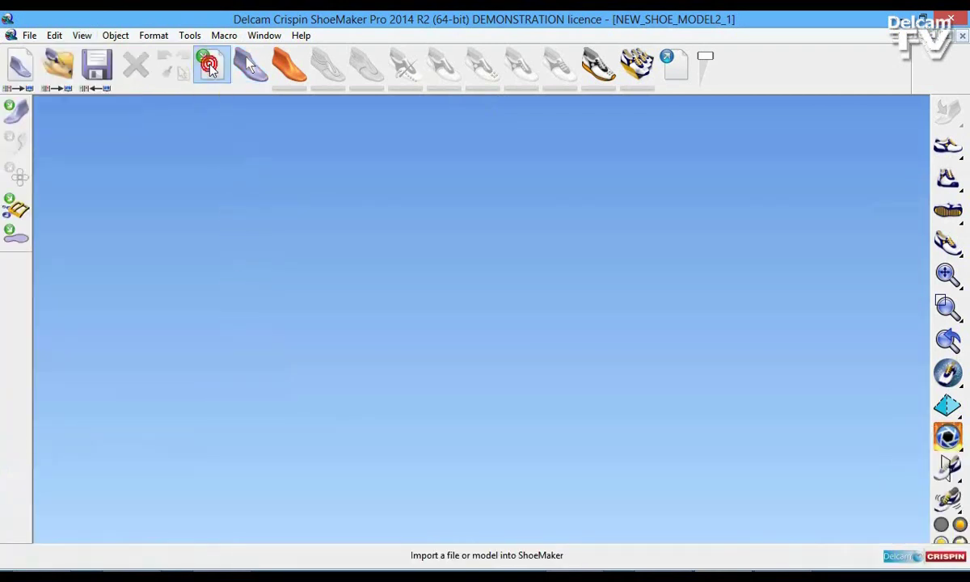
pyautogui.click(14, 114)
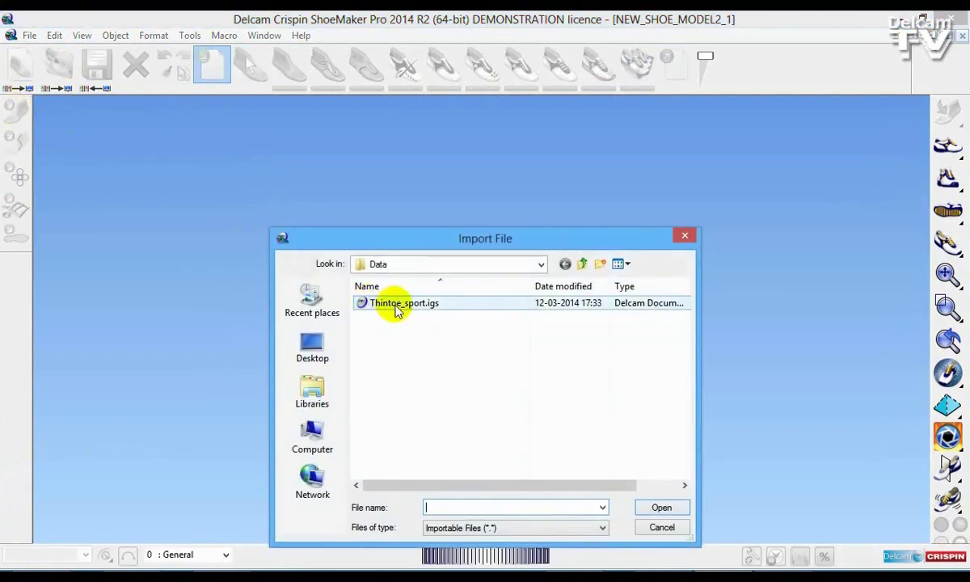
pyautogui.click(396, 312)
pyautogui.click(660, 507)
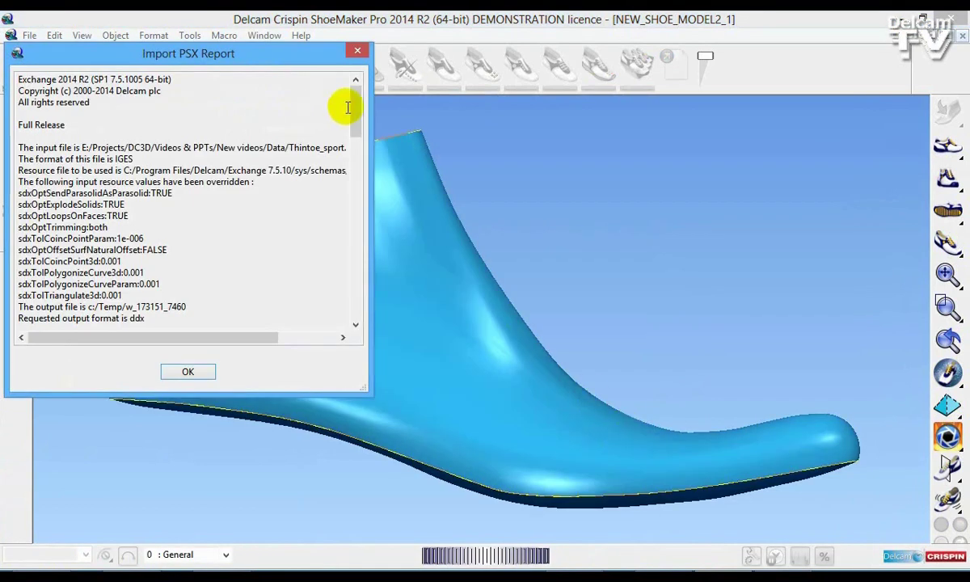
pyautogui.moveTo(350, 108); pyautogui.dragTo(346, 314)
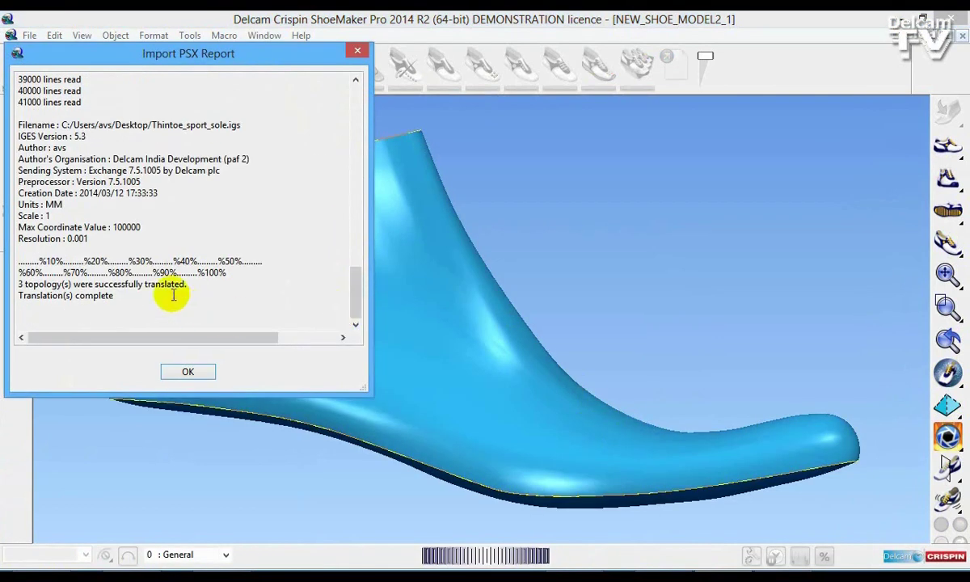
pyautogui.click(184, 371)
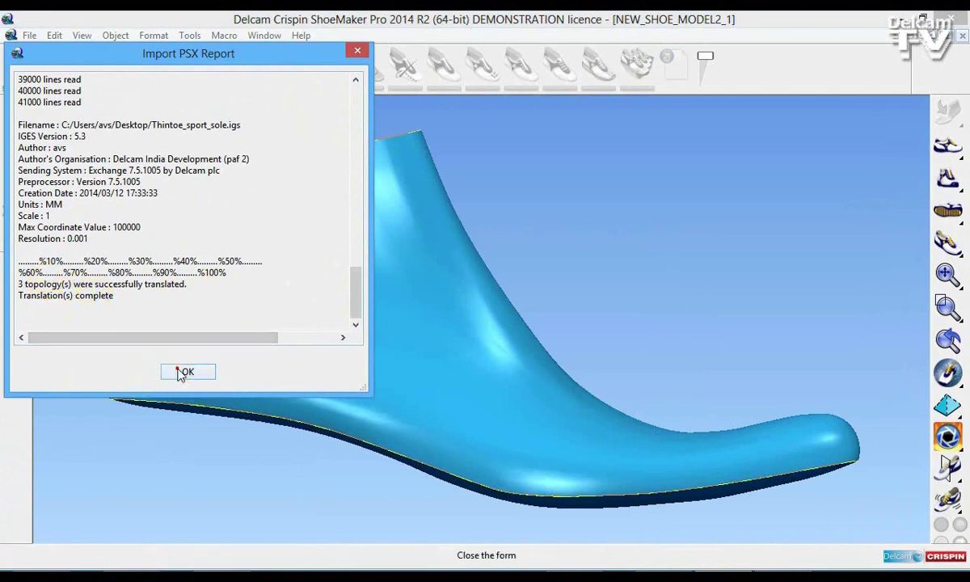
# Try to identify the confirmed last's top, side and base surfaces in the Last Identification Wizard
pyautogui.click(185, 316)
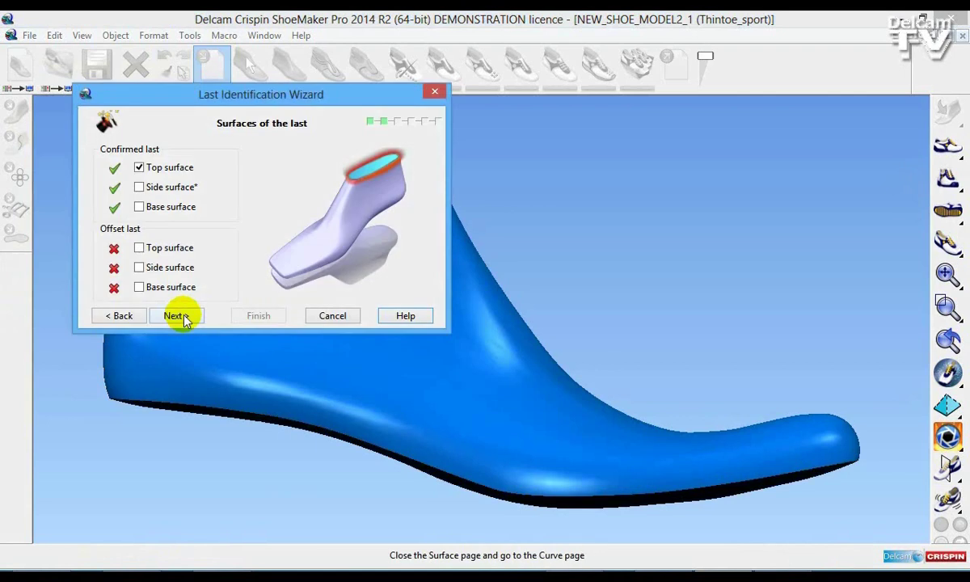
pyautogui.moveTo(589, 221); pyautogui.dragTo(582, 271)
pyautogui.click(159, 193)
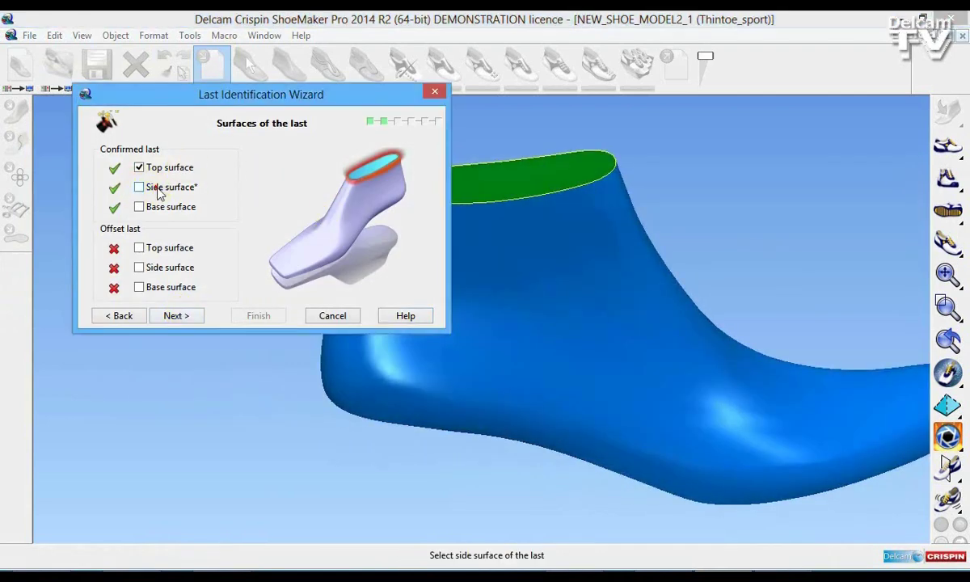
pyautogui.click(159, 192)
pyautogui.moveTo(568, 353); pyautogui.dragTo(563, 173)
pyautogui.click(169, 218)
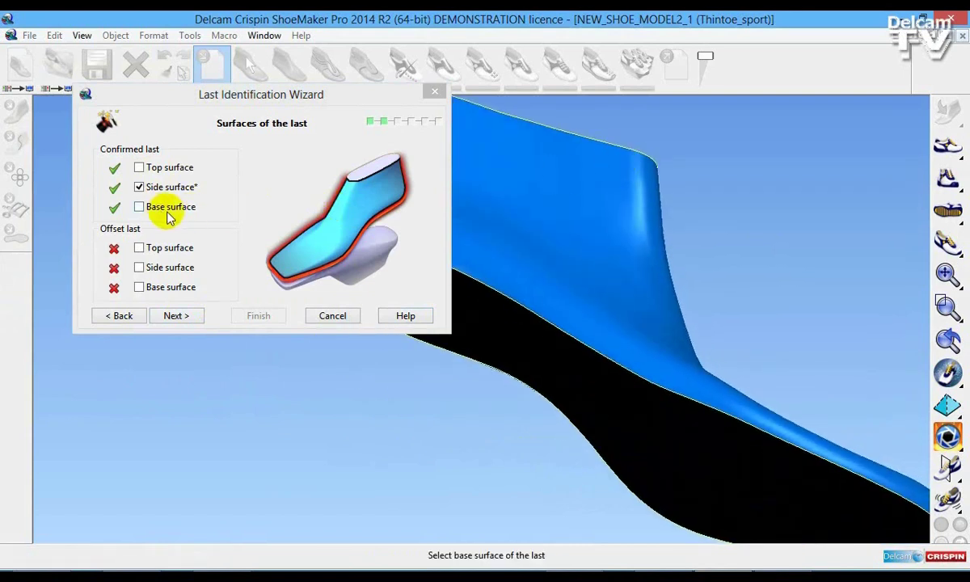
pyautogui.click(174, 316)
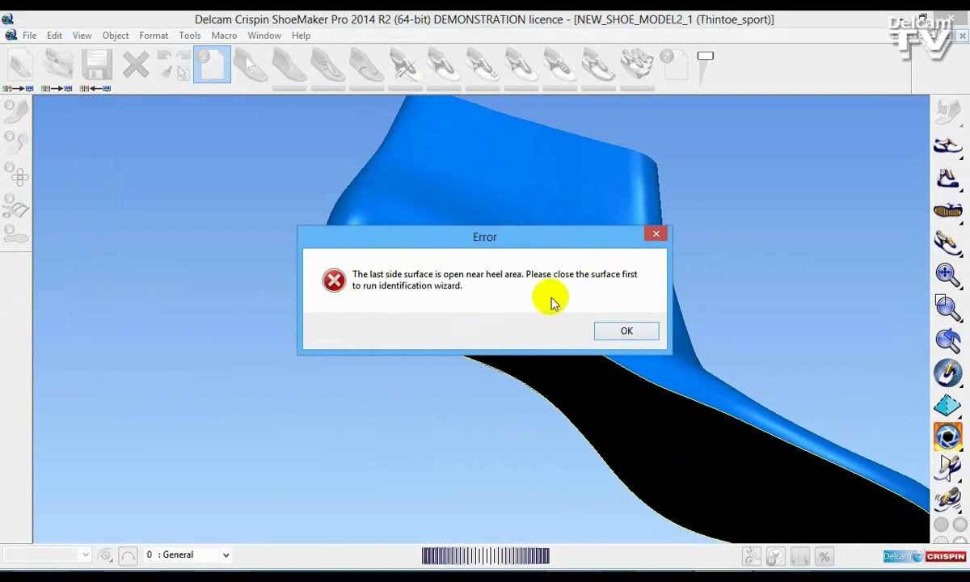
pyautogui.click(630, 332)
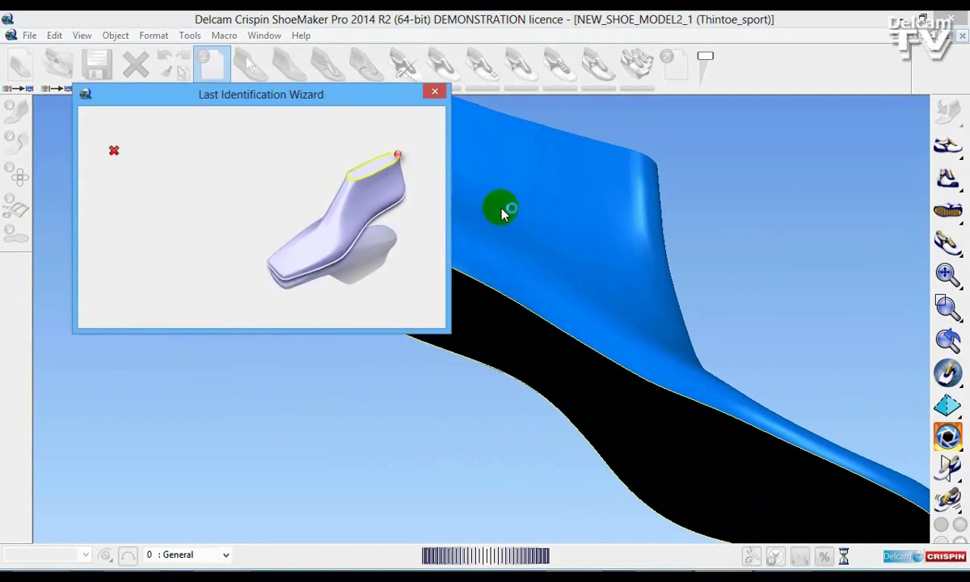
pyautogui.click(947, 144)
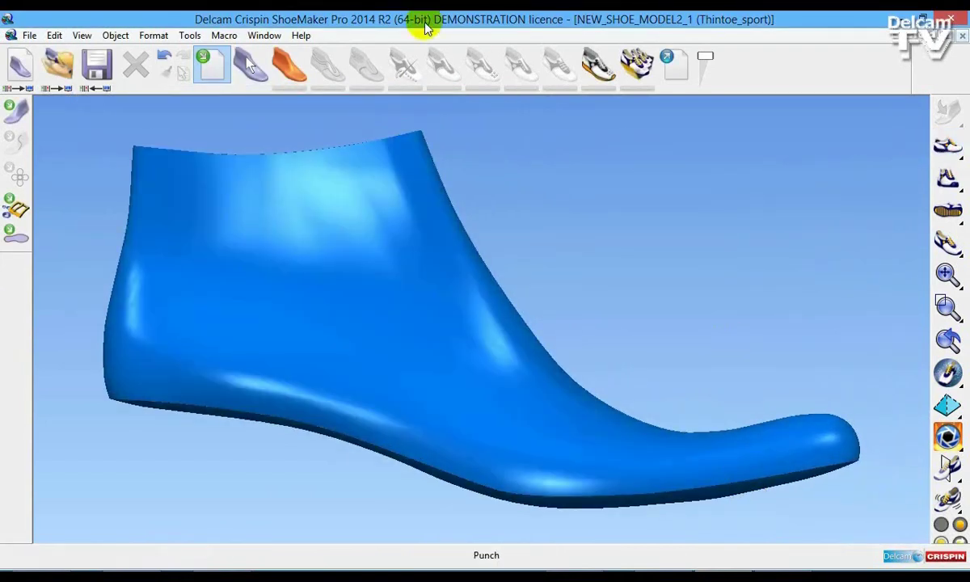
# Switch the last to the general surface modelling tools and blank everything except its side surface
pyautogui.click(292, 66)
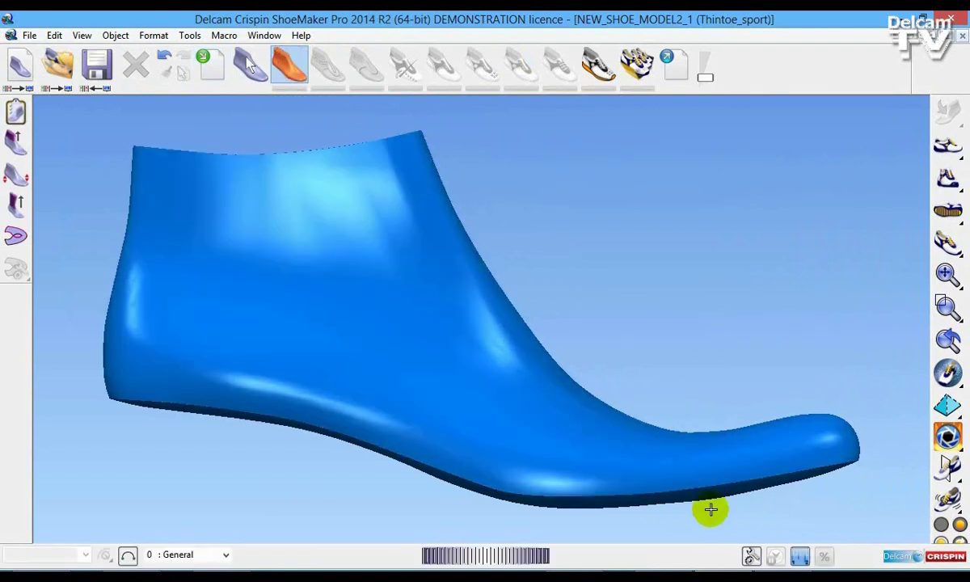
pyautogui.click(750, 556)
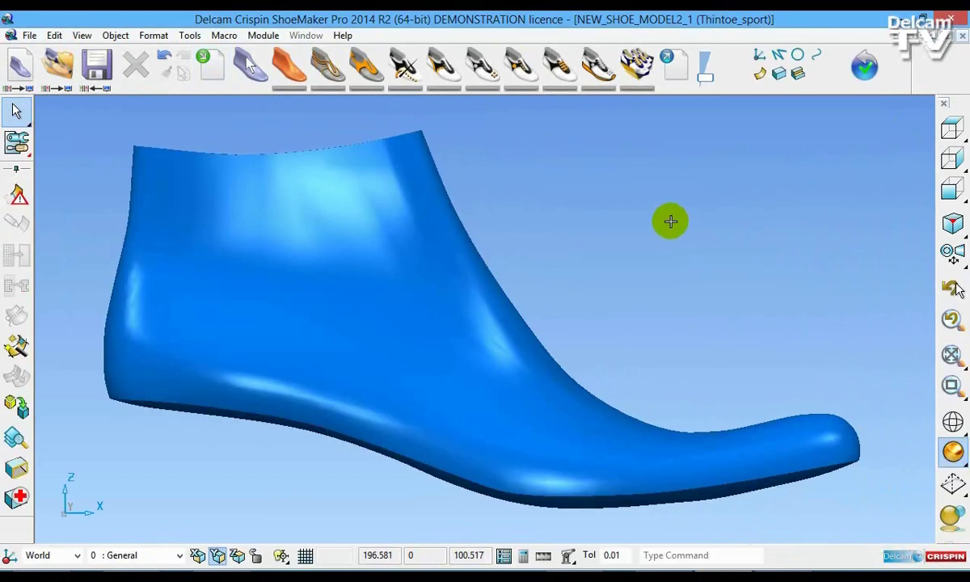
pyautogui.click(338, 309)
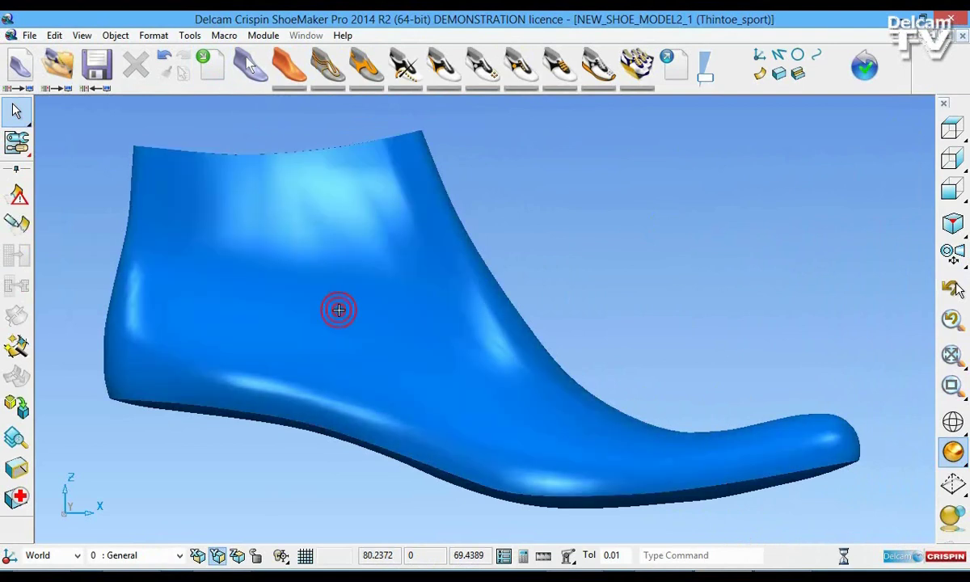
pyautogui.rightClick(340, 312)
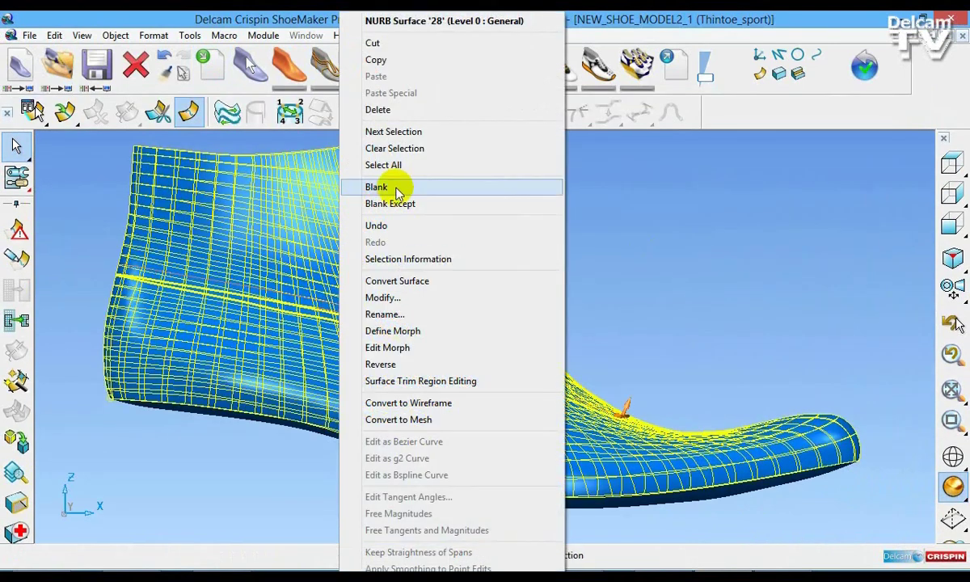
pyautogui.click(405, 204)
pyautogui.click(563, 253)
# Convert the isolated NURB side surface of the last with Convert Surface
pyautogui.moveTo(202, 313); pyautogui.dragTo(389, 340, button='middle')
pyautogui.rightClick(389, 339)
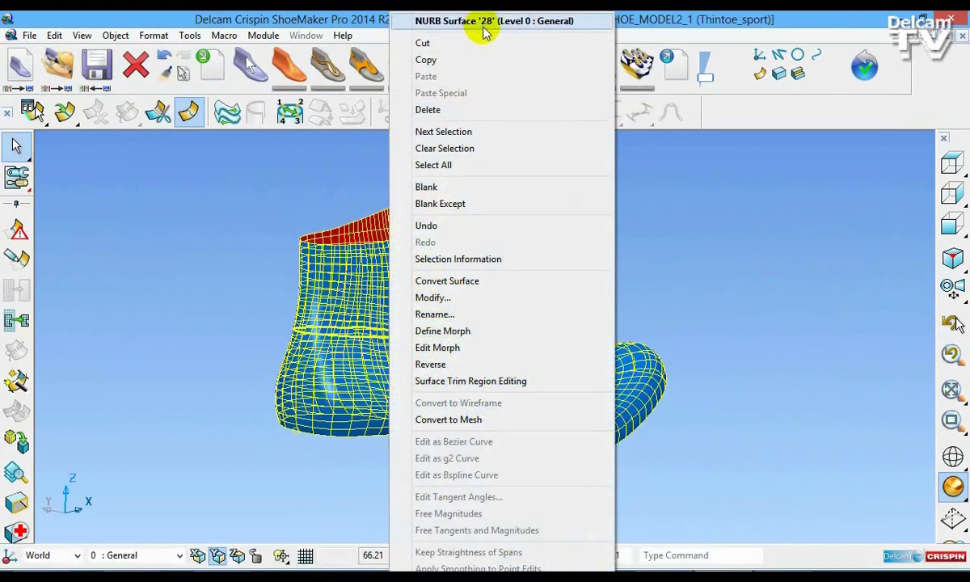
pyautogui.click(478, 283)
pyautogui.moveTo(166, 308); pyautogui.dragTo(401, 307, button='middle')
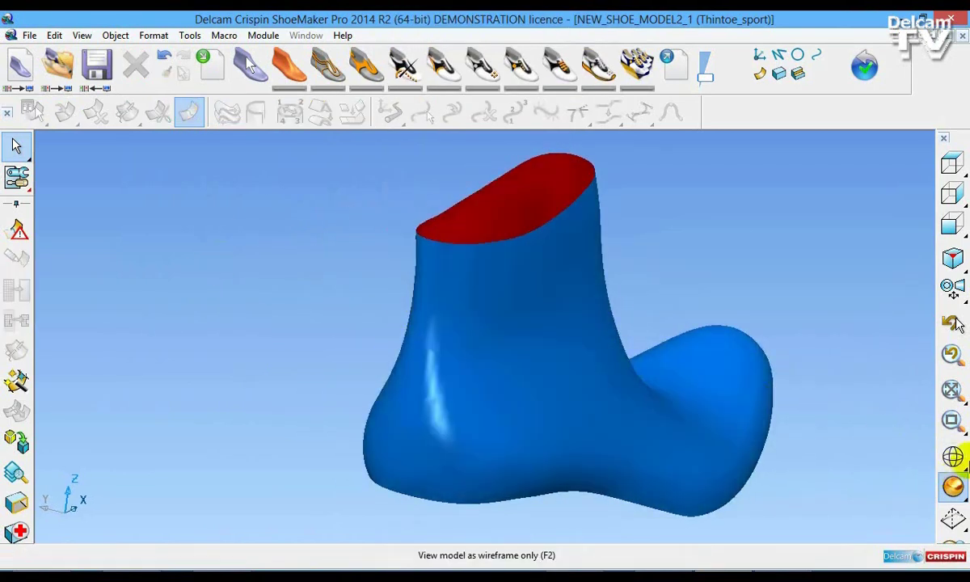
# In wireframe, show point numbers on a lateral curve near the heel and close the open side surface
pyautogui.click(953, 457)
pyautogui.click(470, 481)
pyautogui.moveTo(470, 481); pyautogui.dragTo(490, 314, button='middle')
pyautogui.click(489, 314)
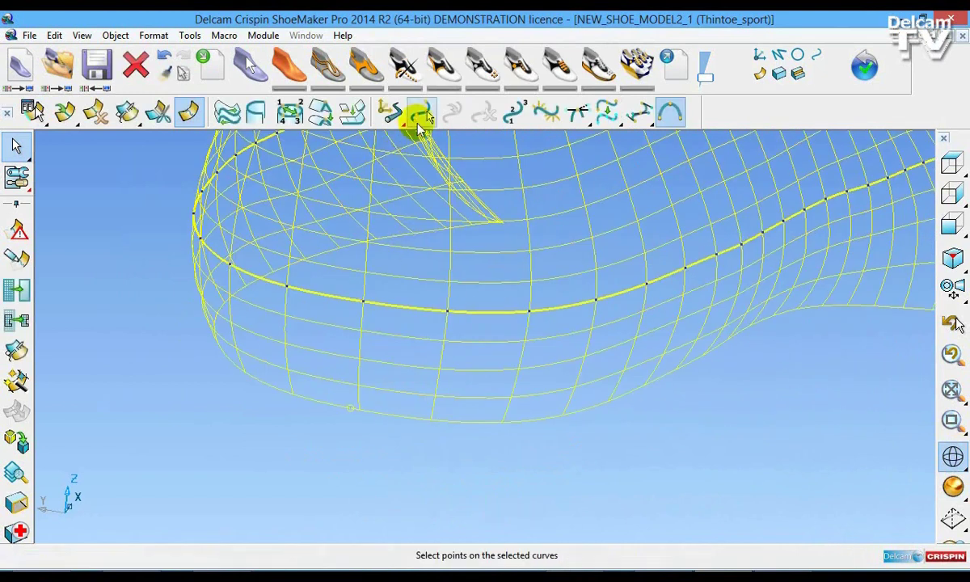
pyautogui.click(519, 113)
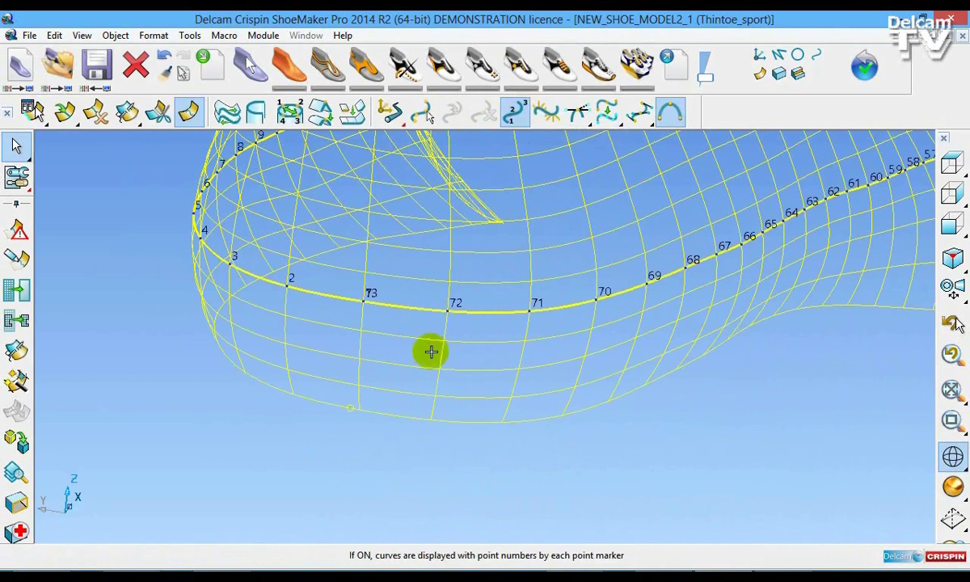
pyautogui.click(258, 114)
pyautogui.click(577, 502)
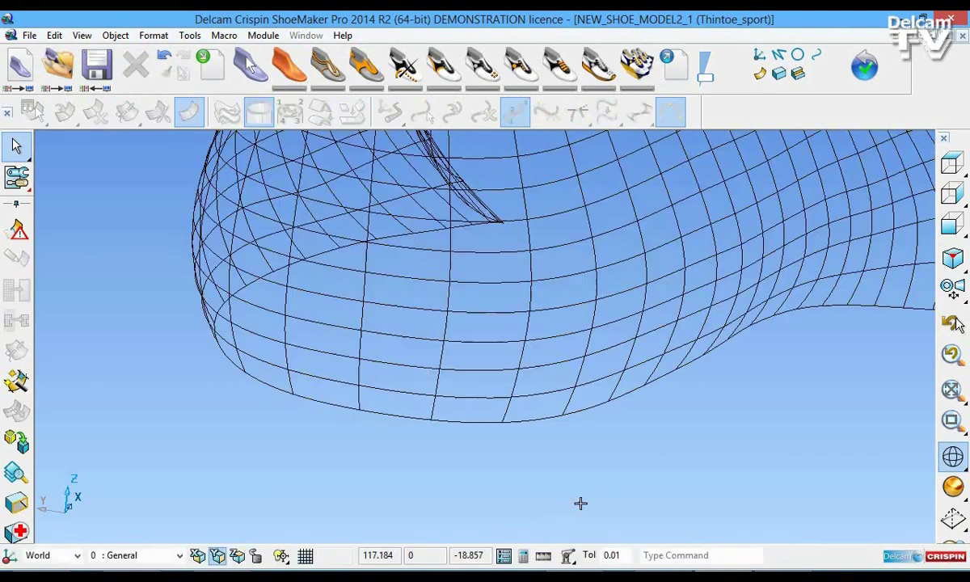
# Inspect the side surface near the heel in shaded and wireframe views, checking the lateral curve's point numbering where it joins
pyautogui.click(952, 485)
pyautogui.click(855, 484)
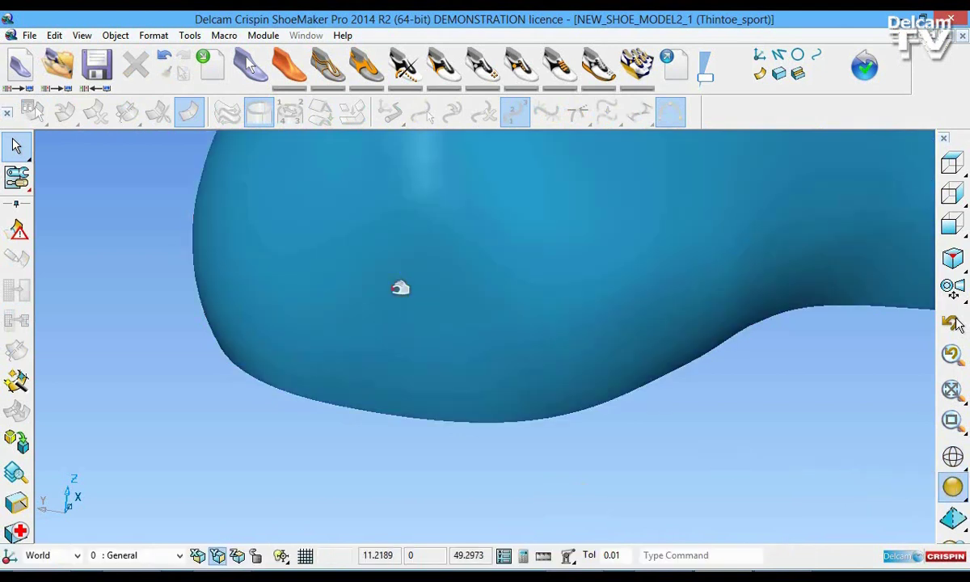
pyautogui.click(392, 290)
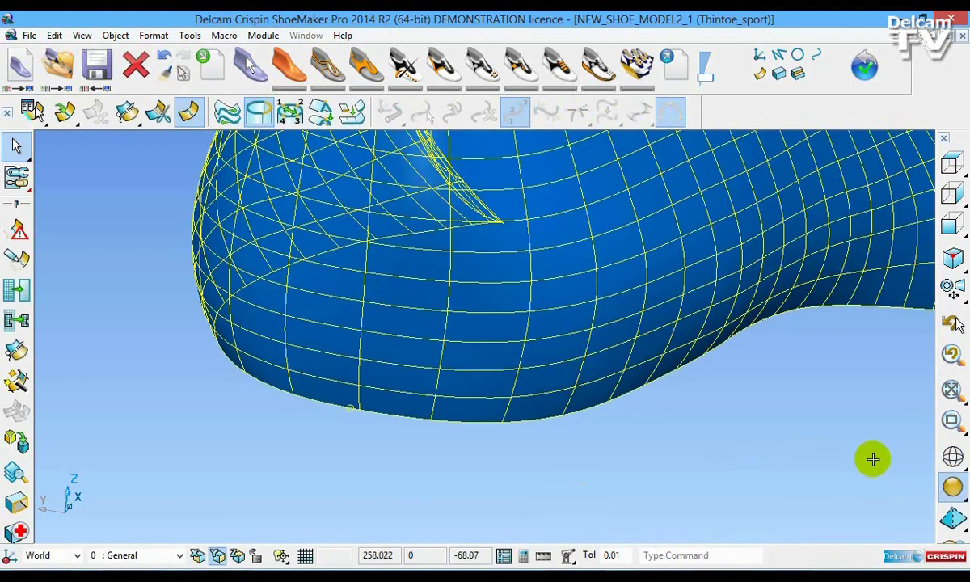
pyautogui.click(952, 456)
pyautogui.click(952, 457)
pyautogui.click(784, 455)
pyautogui.click(421, 310)
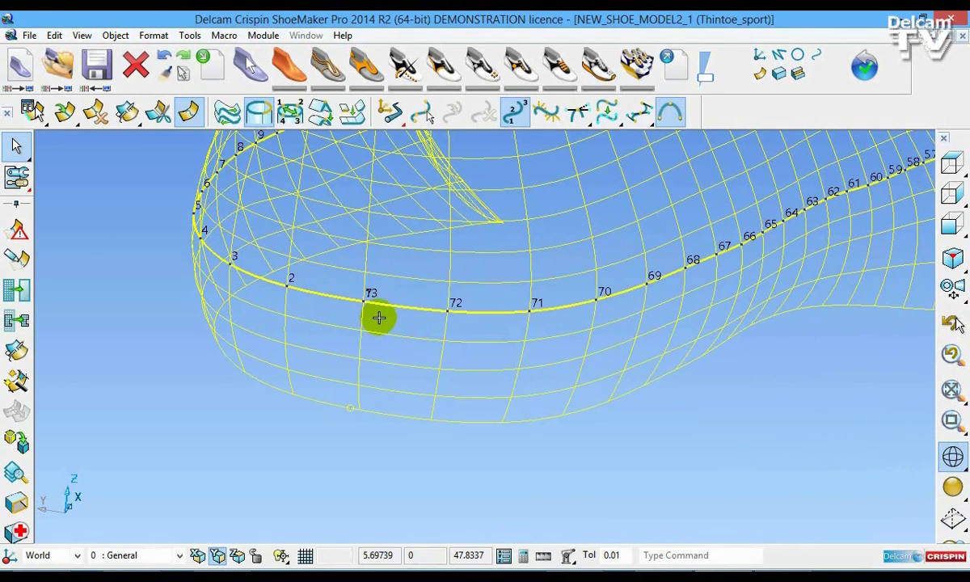
pyautogui.click(378, 318)
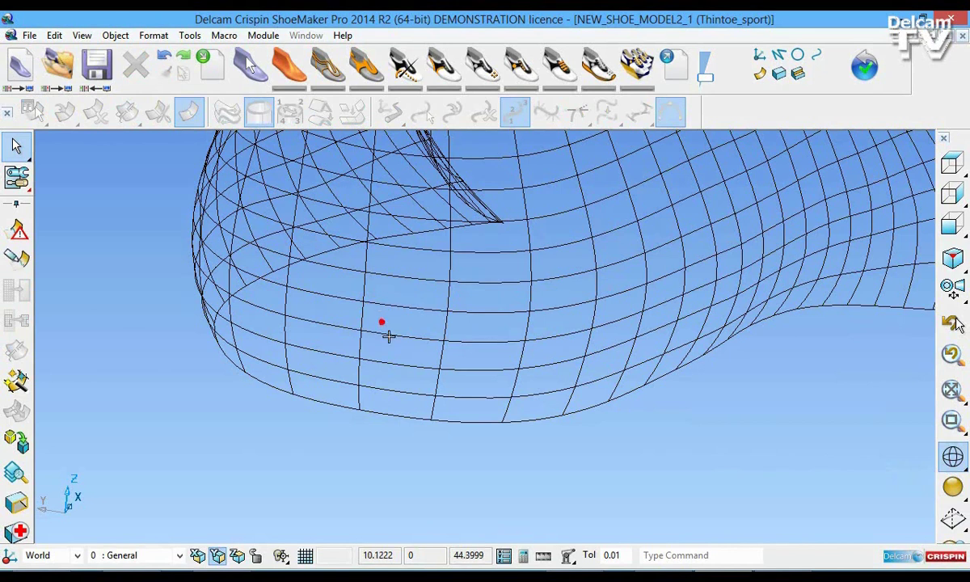
# Delete longitudinal curve 73 from the side surface and recheck the lateral curve's points and closure
pyautogui.click(389, 346)
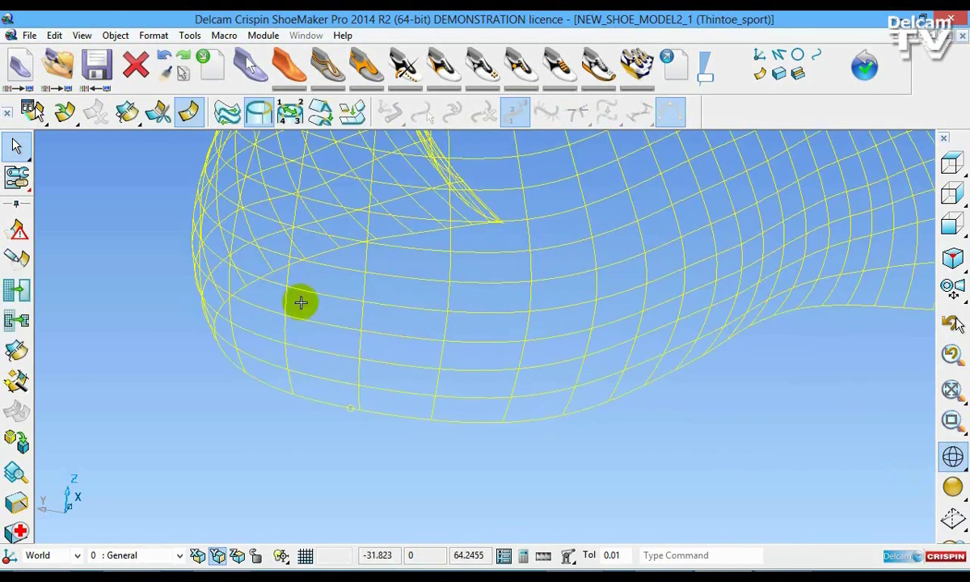
pyautogui.click(36, 111)
pyautogui.click(36, 111)
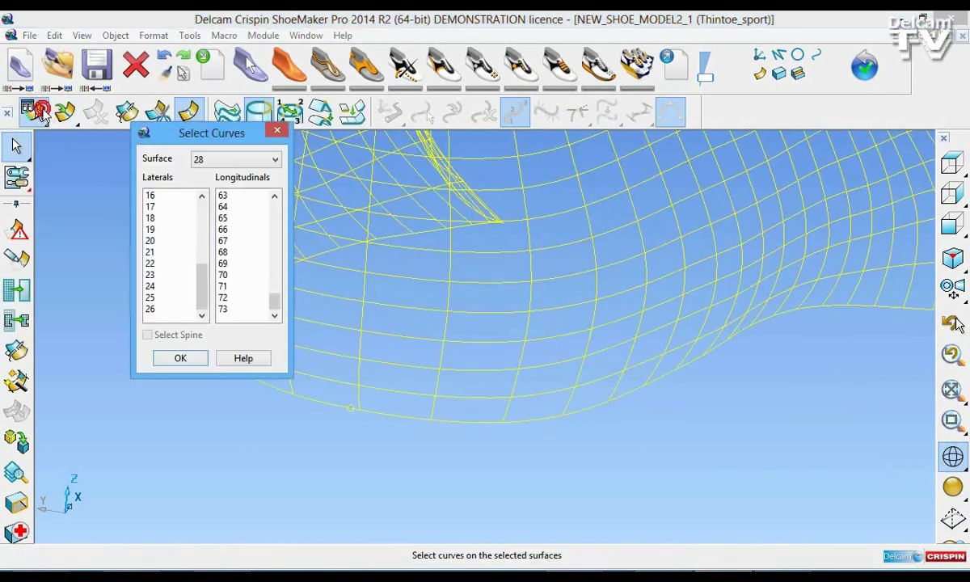
pyautogui.click(224, 309)
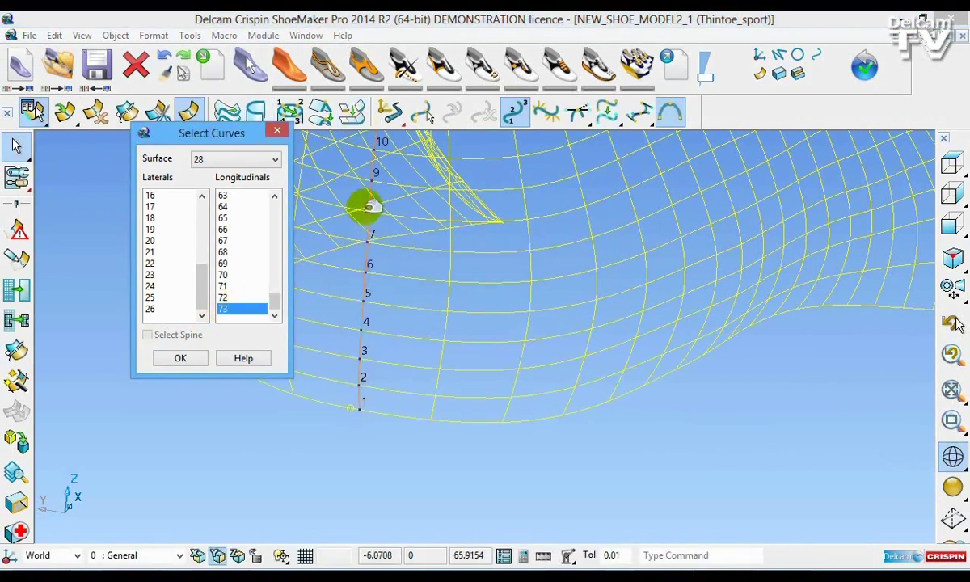
pyautogui.click(183, 359)
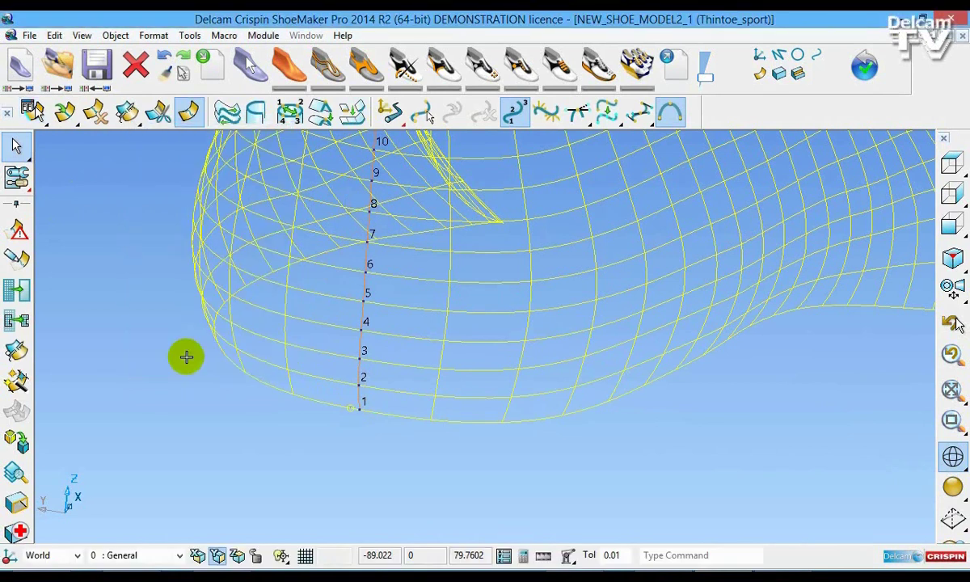
pyautogui.click(94, 113)
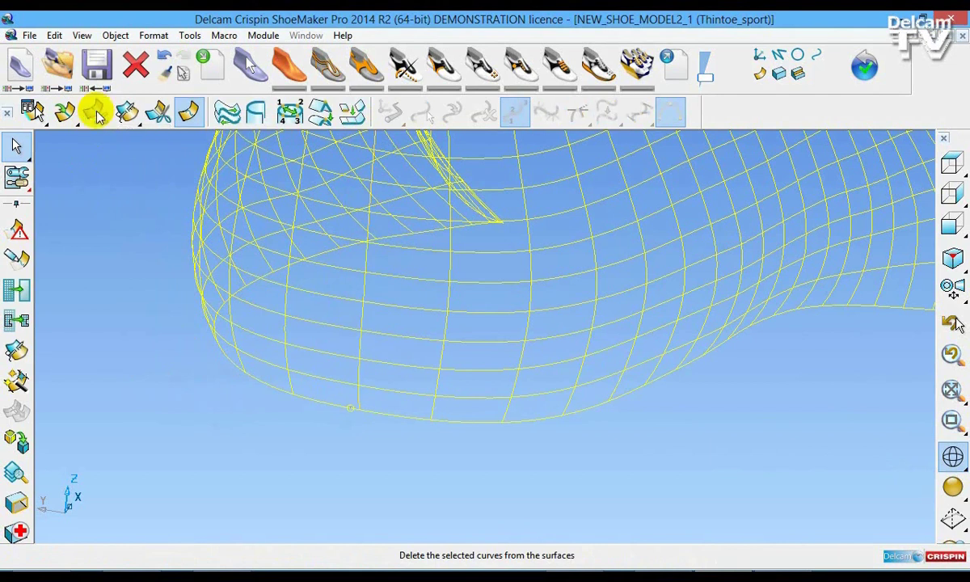
pyautogui.click(380, 305)
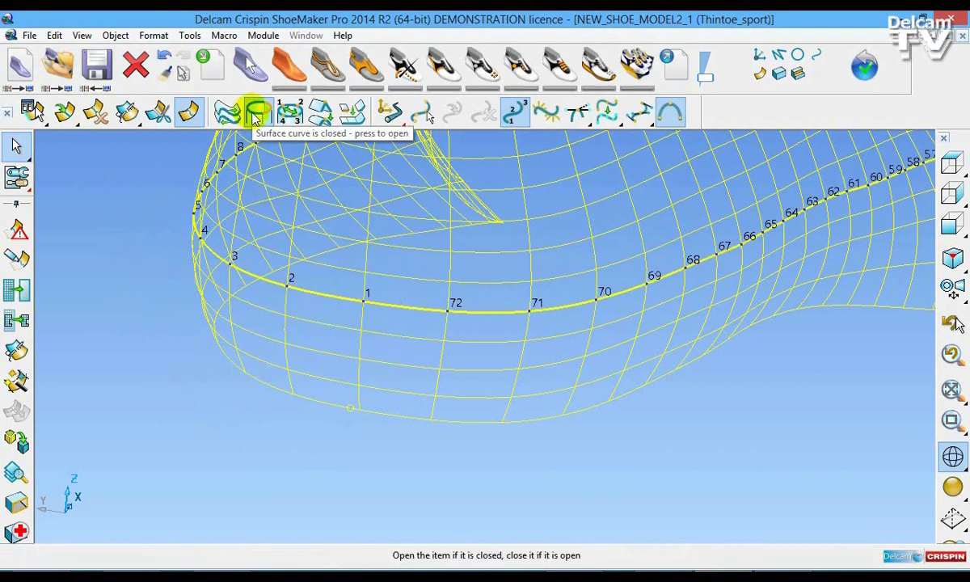
pyautogui.click(747, 405)
# Unblank the hidden parts of the last and display the model shaded
pyautogui.rightClick(764, 419)
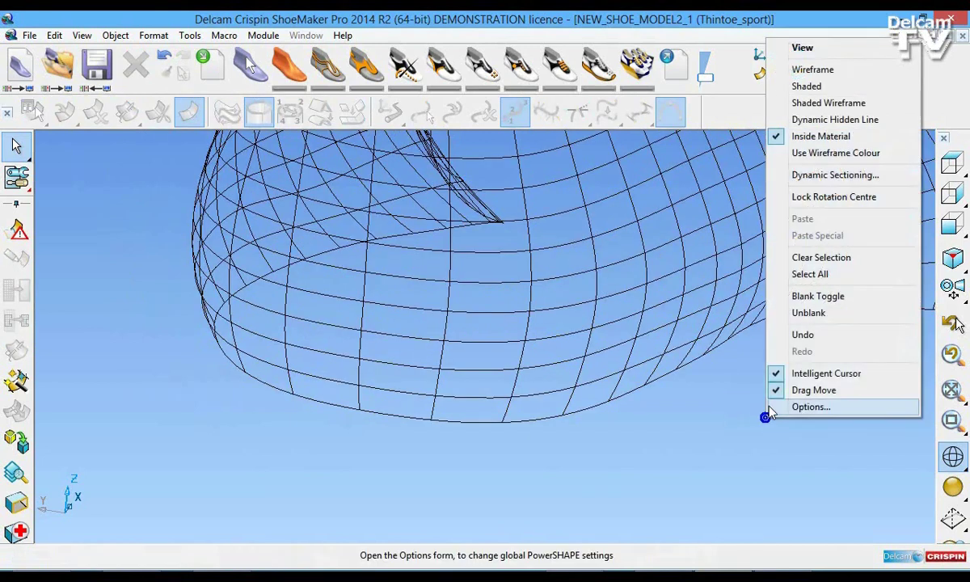
pyautogui.click(810, 313)
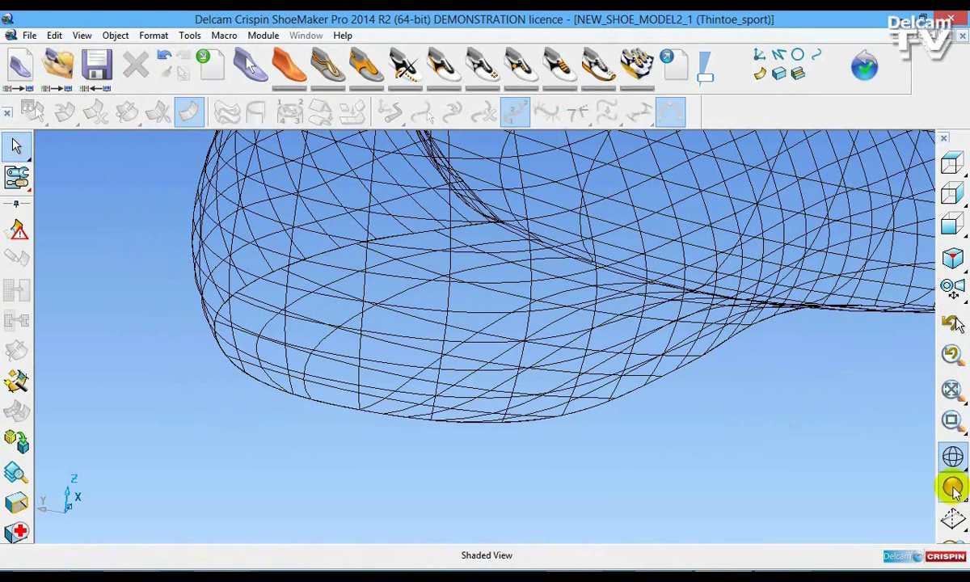
pyautogui.click(952, 487)
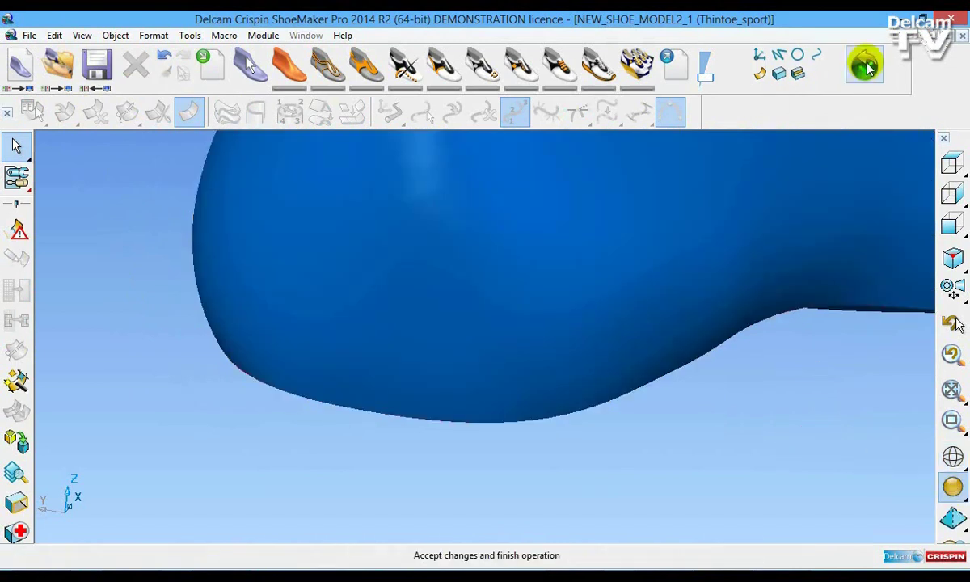
# Finish the surface editing, view the last from the right and hide the library viewer
pyautogui.click(866, 69)
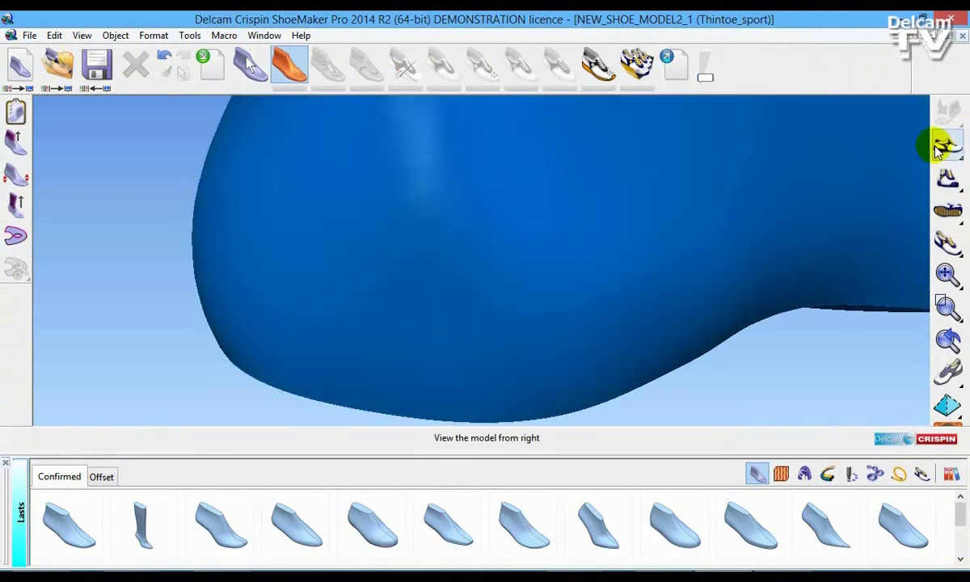
pyautogui.click(937, 149)
pyautogui.click(81, 36)
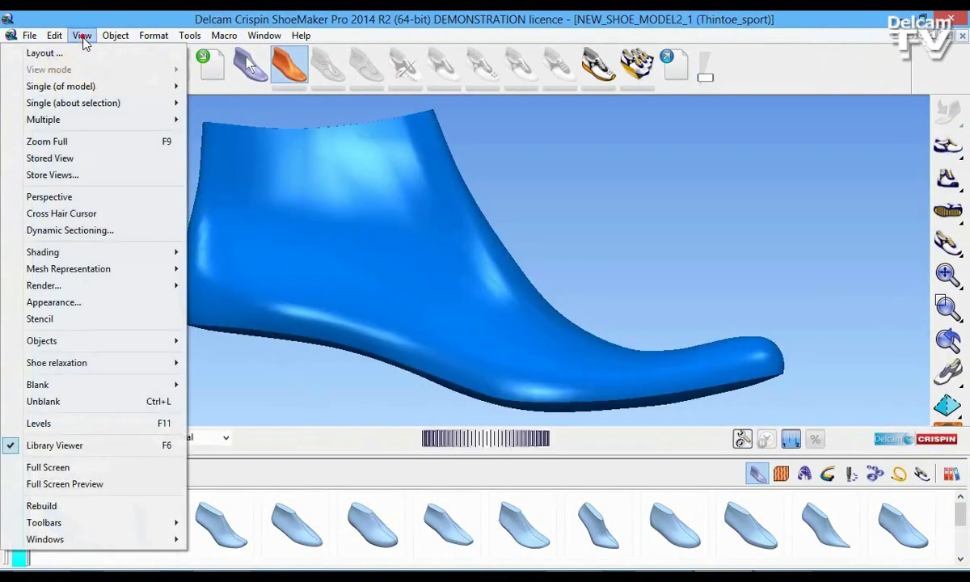
pyautogui.click(58, 446)
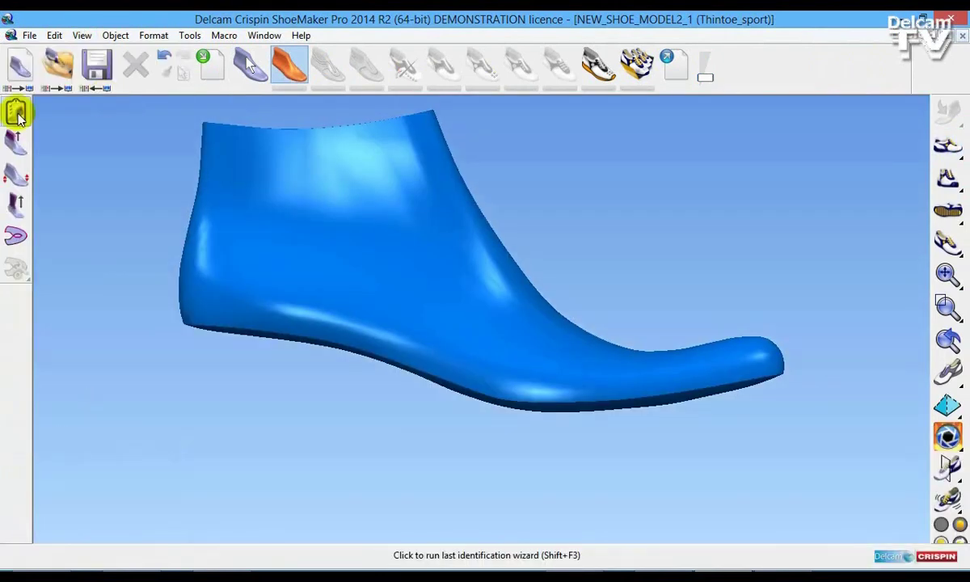
# Start the Last Identification Wizard for a standard last and accept the identified top, side and base surfaces
pyautogui.click(18, 113)
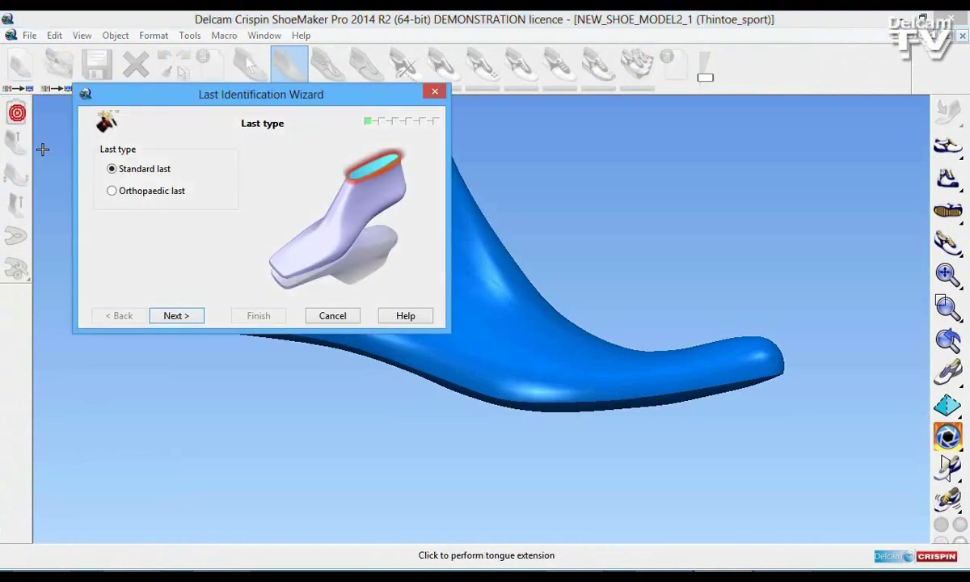
pyautogui.click(184, 315)
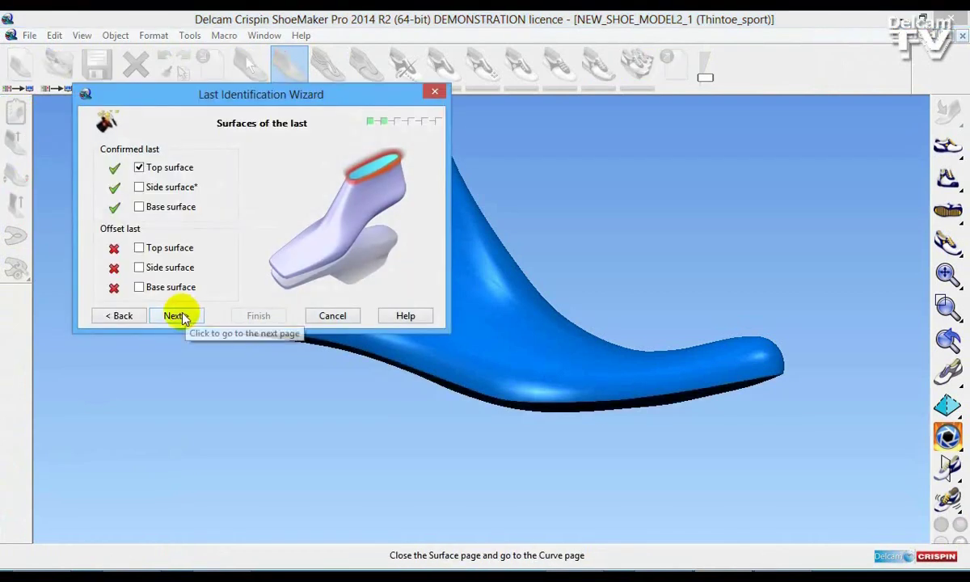
pyautogui.click(176, 315)
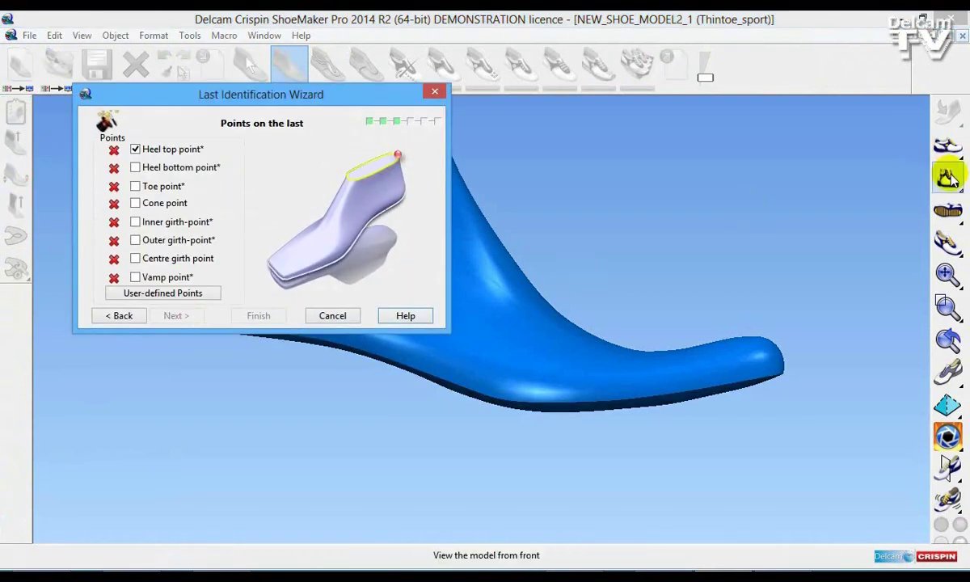
# Place the heel top point on the last's upper back edge and the heel bottom point on the heel's lower edge
pyautogui.moveTo(950, 180)
pyautogui.click(914, 179)
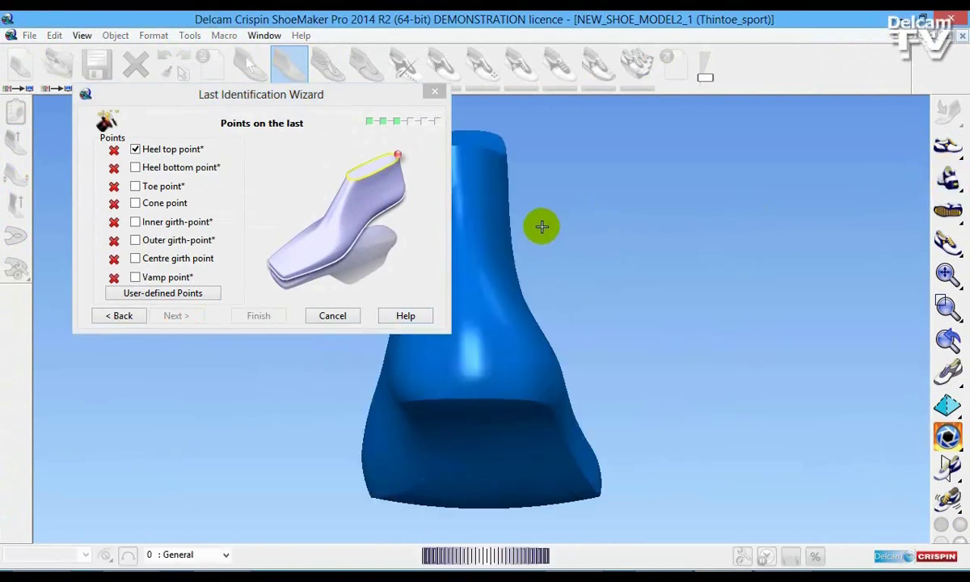
pyautogui.moveTo(335, 94); pyautogui.dragTo(286, 90)
pyautogui.moveTo(582, 178); pyautogui.dragTo(651, 279)
pyautogui.click(577, 305)
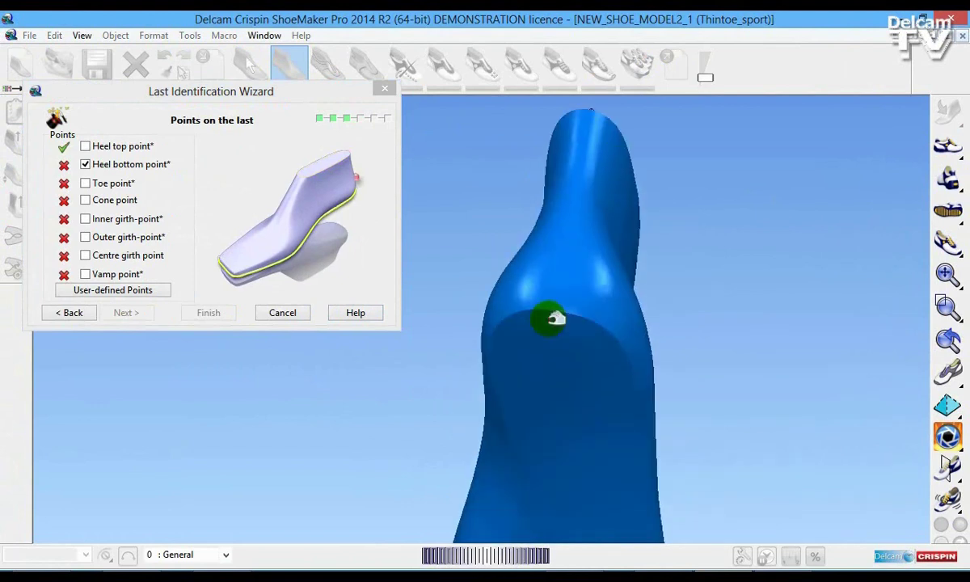
pyautogui.click(544, 309)
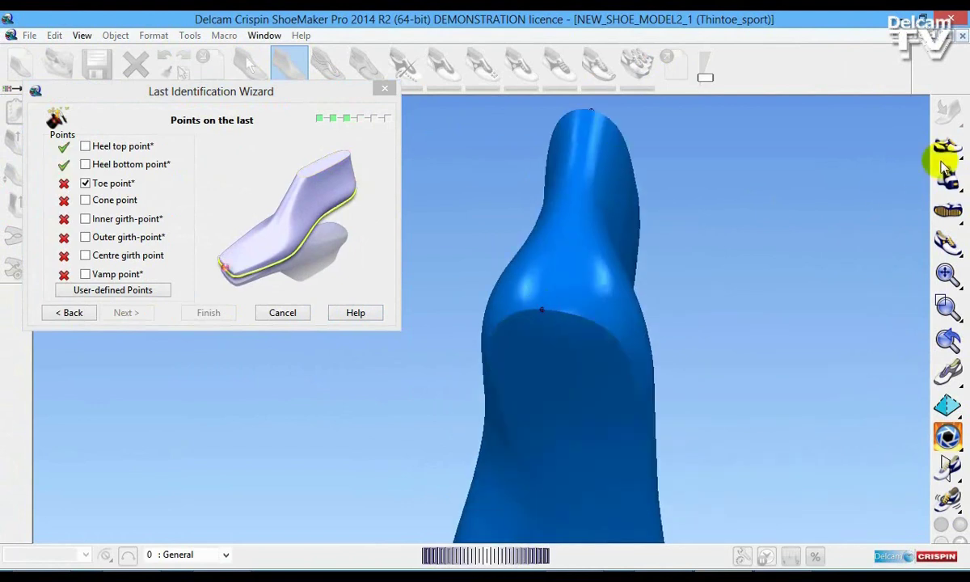
# Place the toe point at the middle of the toe's lower edge and the cone point on the front top edge
pyautogui.moveTo(948, 180)
pyautogui.click(879, 182)
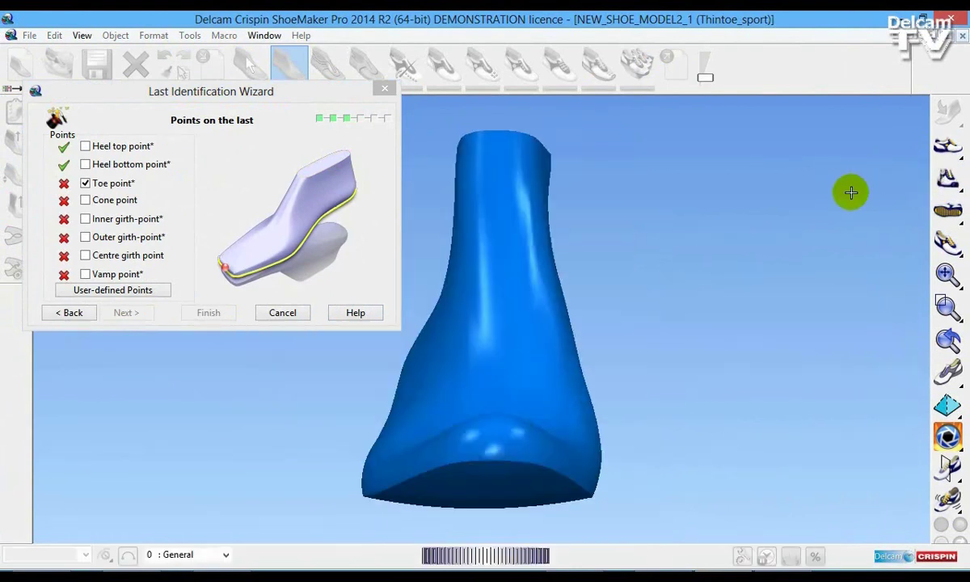
pyautogui.click(496, 459)
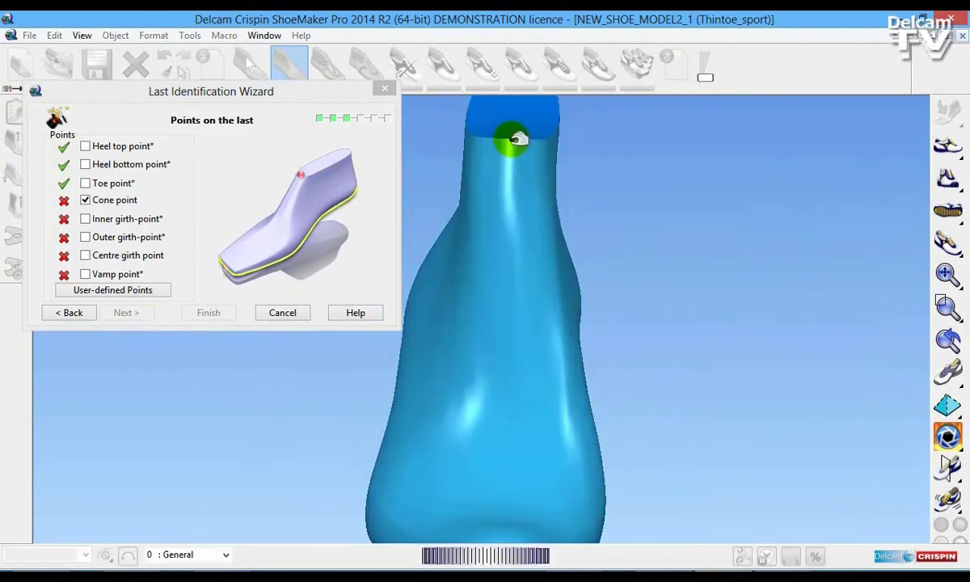
pyautogui.click(512, 141)
# Place the inner and outer girth points at the widest parts of the forefoot on opposite sides of the last
pyautogui.click(946, 208)
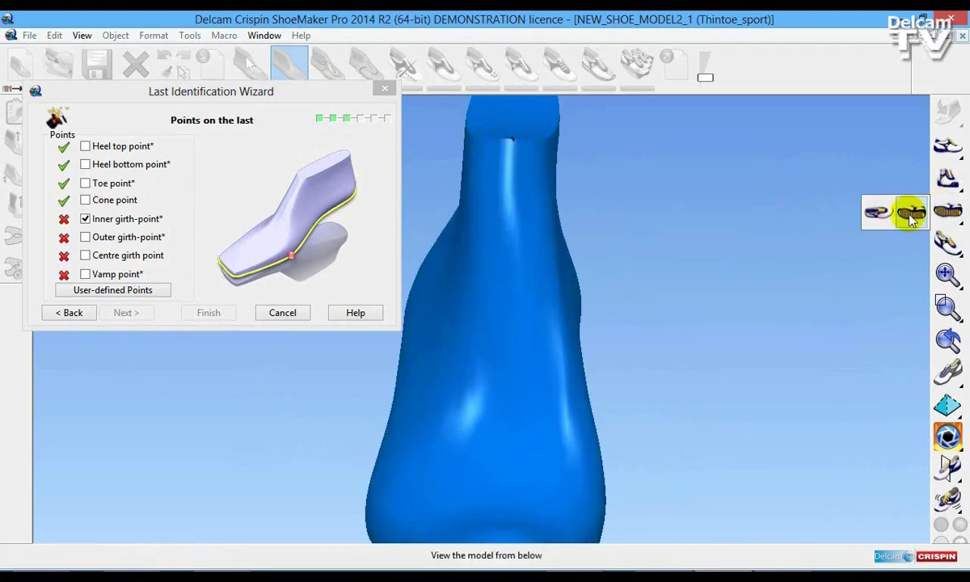
pyautogui.click(909, 218)
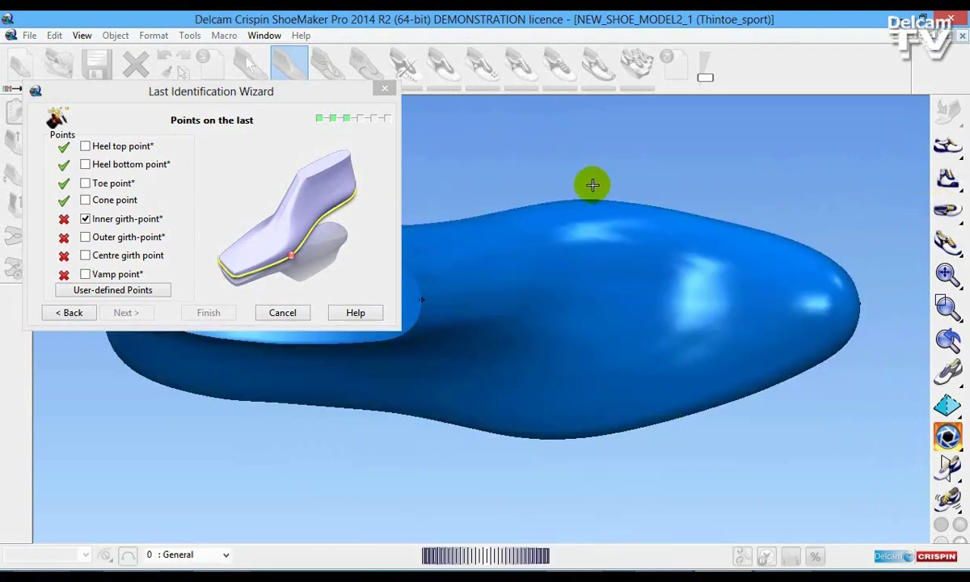
pyautogui.moveTo(574, 177); pyautogui.dragTo(594, 196, button='middle')
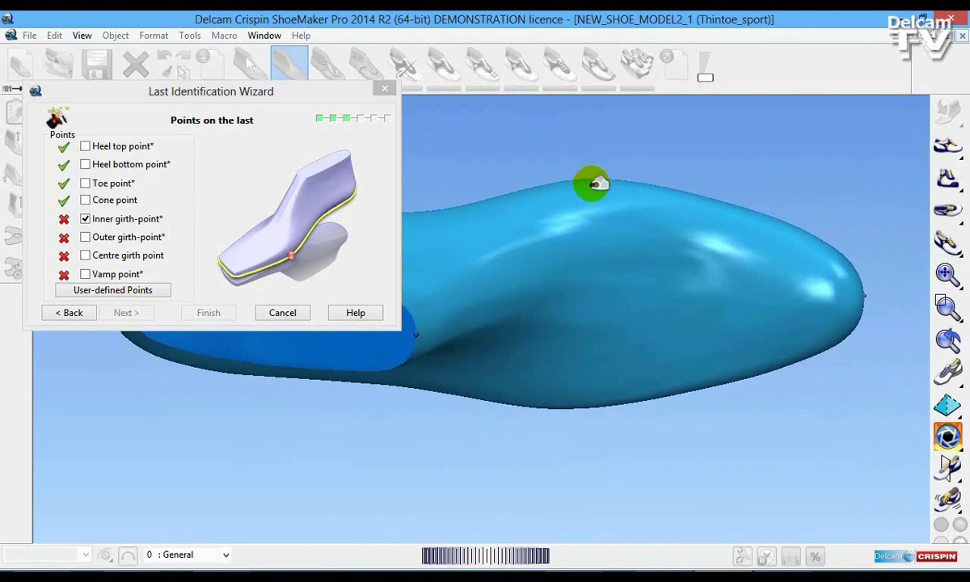
pyautogui.click(594, 185)
pyautogui.moveTo(545, 262); pyautogui.dragTo(540, 384, button='middle')
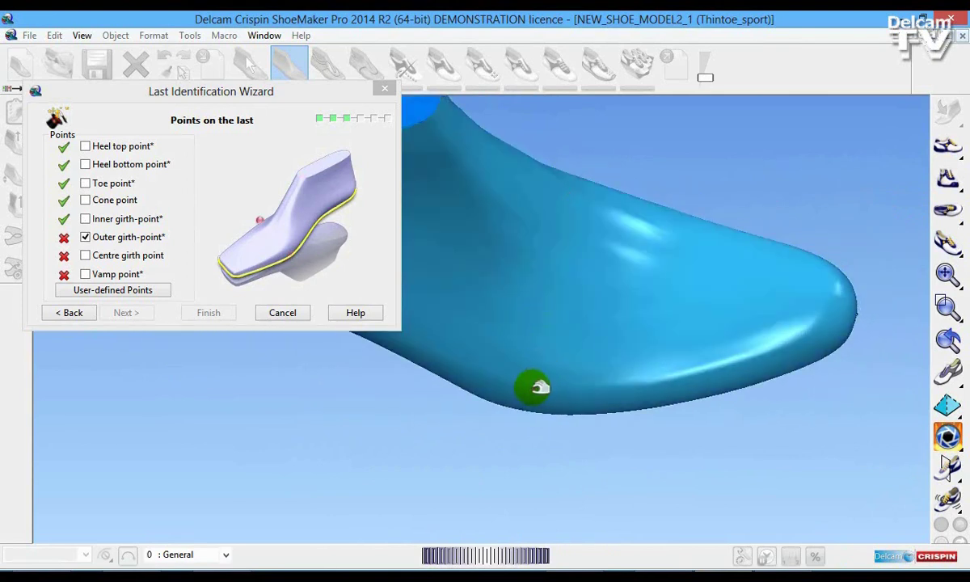
# Place the centre girth point on the forefoot's midline and the vamp point just ahead of it towards the toe
pyautogui.click(951, 212)
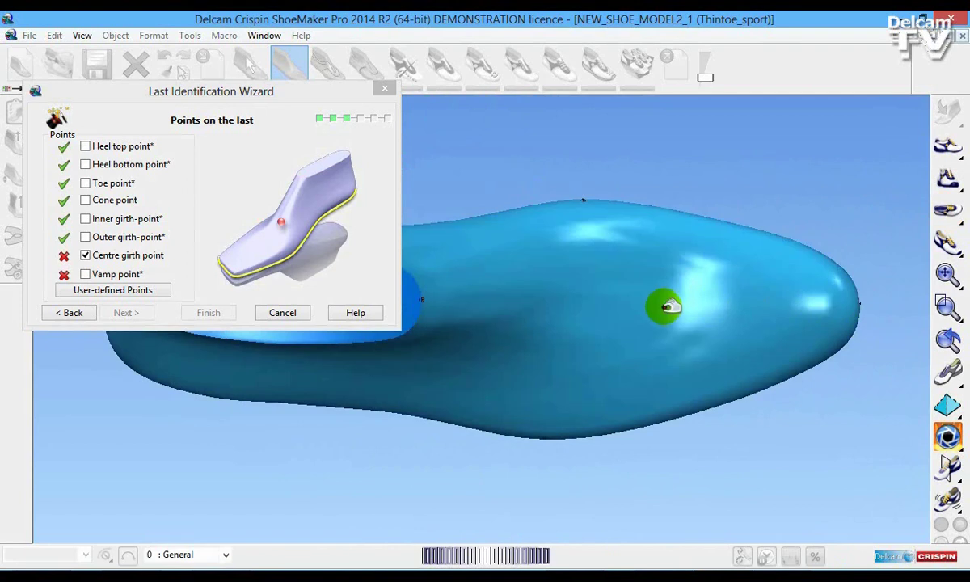
pyautogui.click(647, 308)
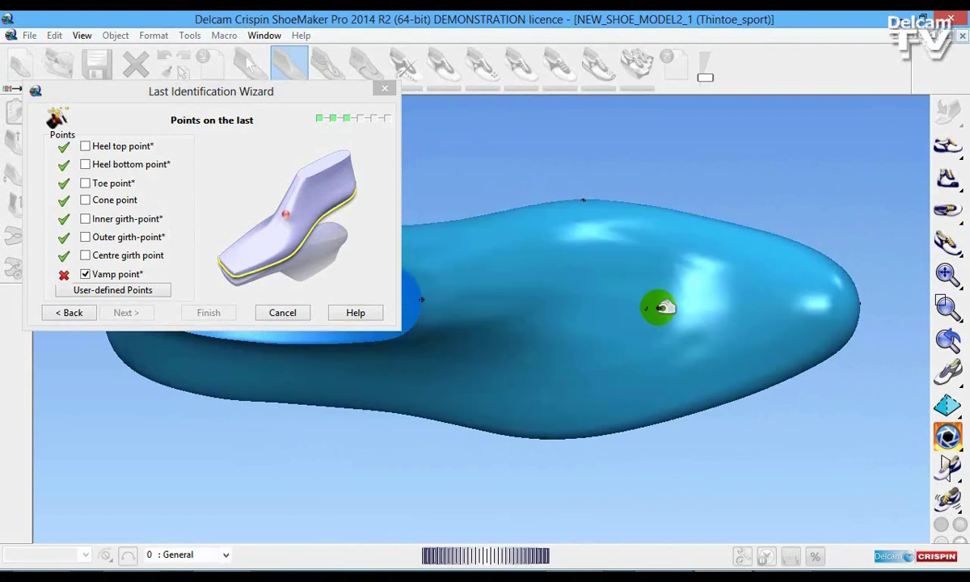
pyautogui.click(659, 307)
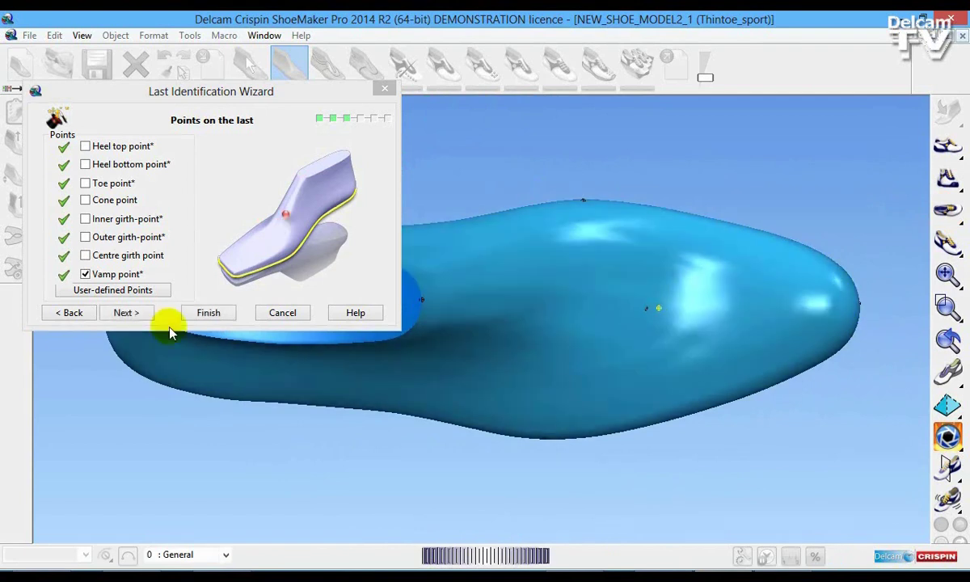
# Nudge the centre curve's toe point to the right and set the last's toe-spring to 12.85
pyautogui.click(146, 313)
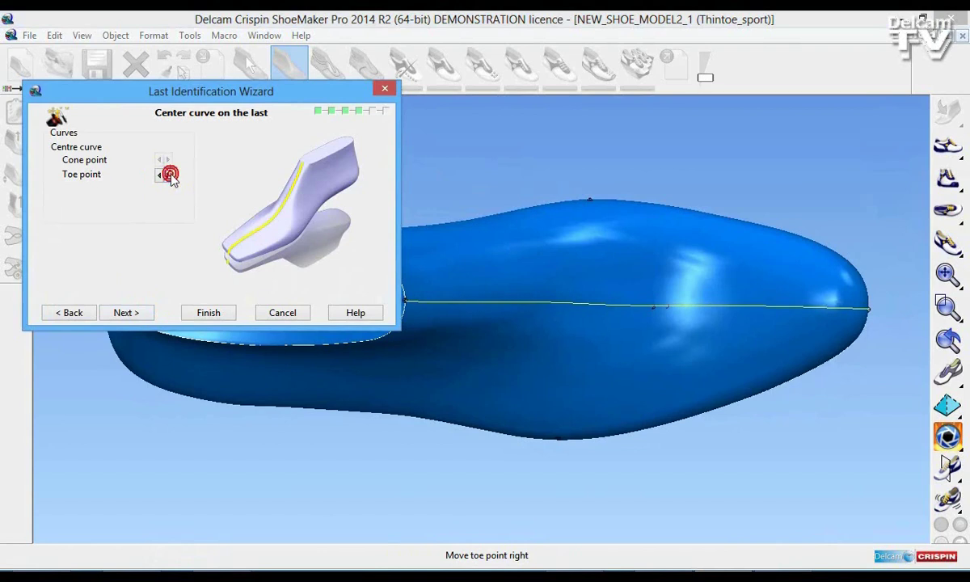
pyautogui.click(125, 313)
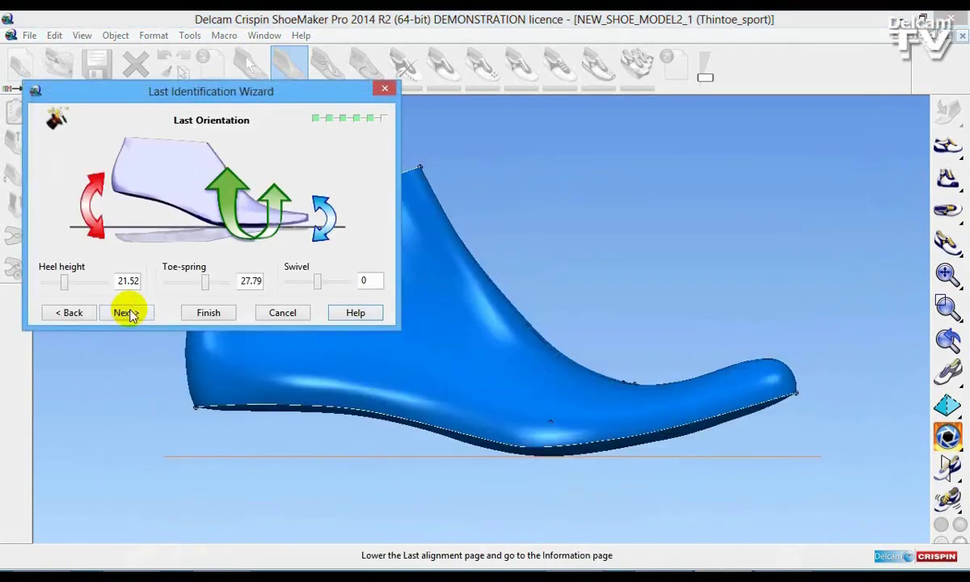
pyautogui.moveTo(204, 282); pyautogui.dragTo(184, 286)
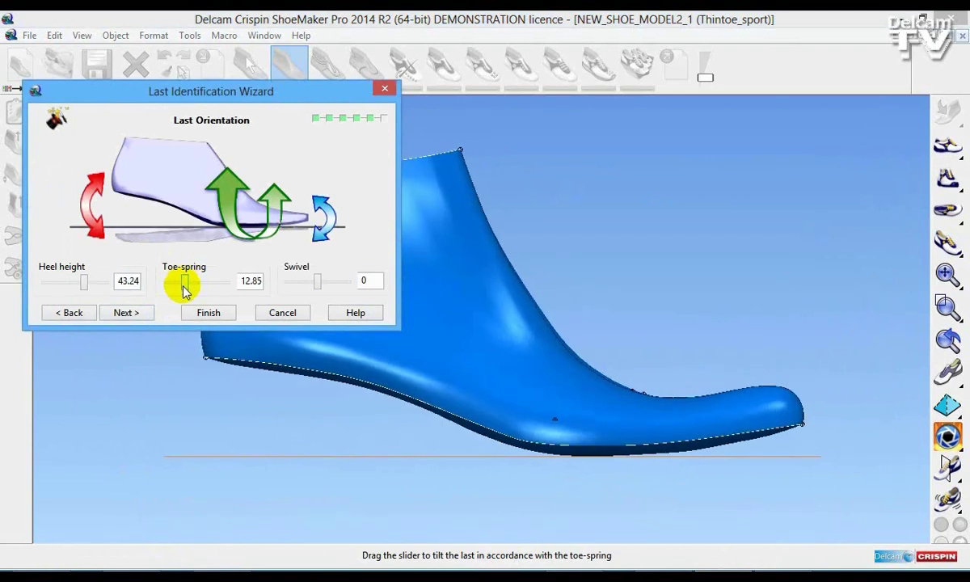
pyautogui.click(127, 313)
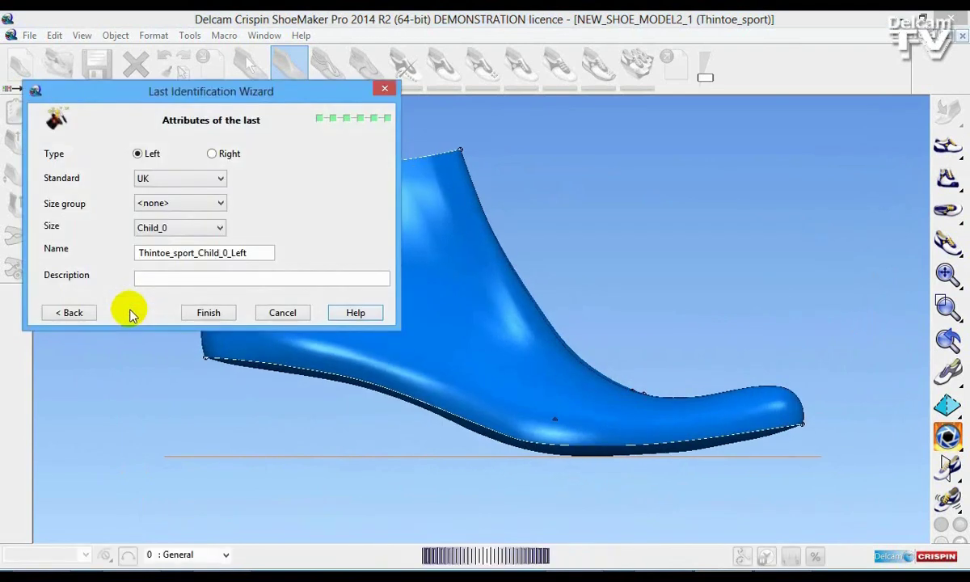
# Define the last as a right, UK men's size 8 named Thintoe_sport_8_Right and complete the identification
pyautogui.click(228, 154)
pyautogui.click(214, 203)
pyautogui.click(190, 254)
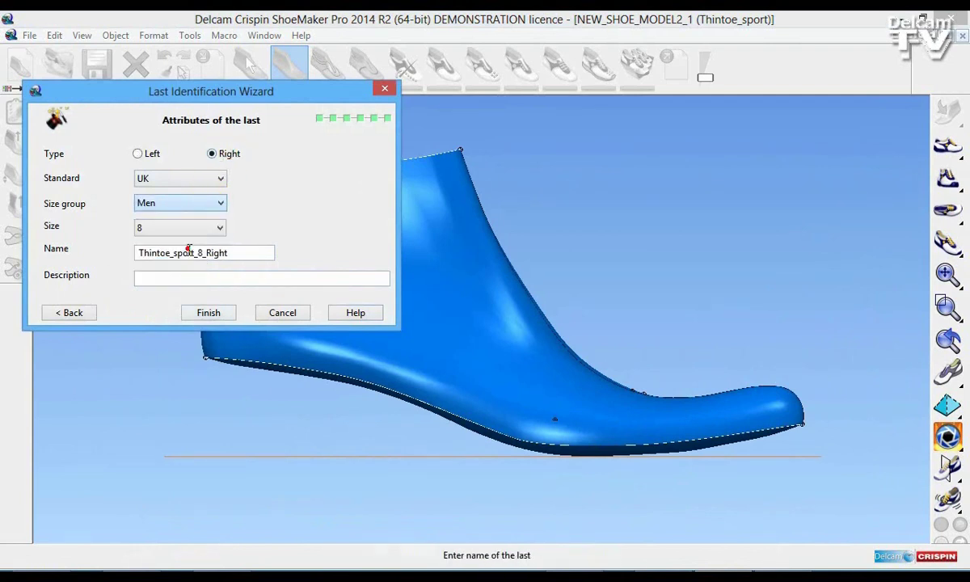
pyautogui.click(200, 314)
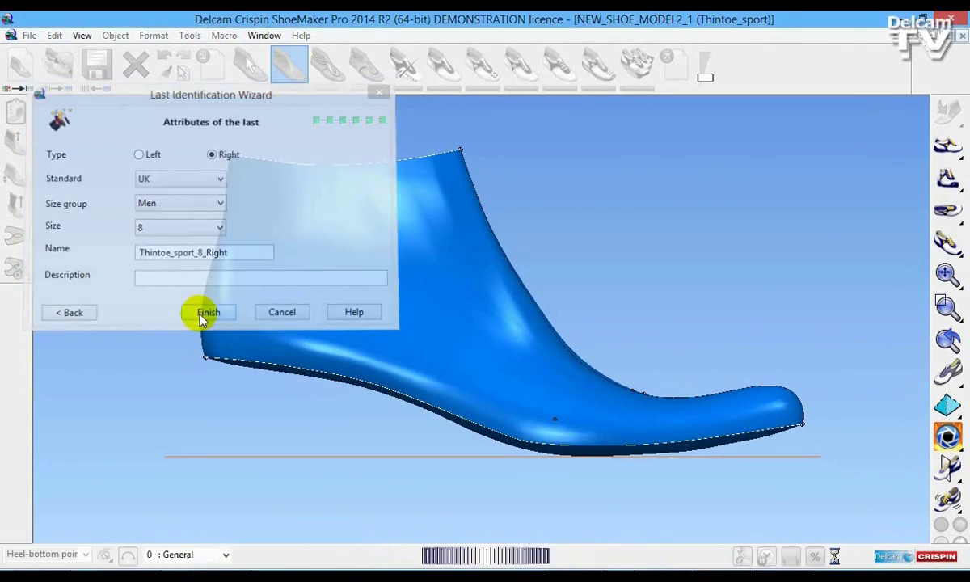
# Flatten the upper as a normal last with each half separate and default parameters, and return to the 3D last
pyautogui.click(182, 380)
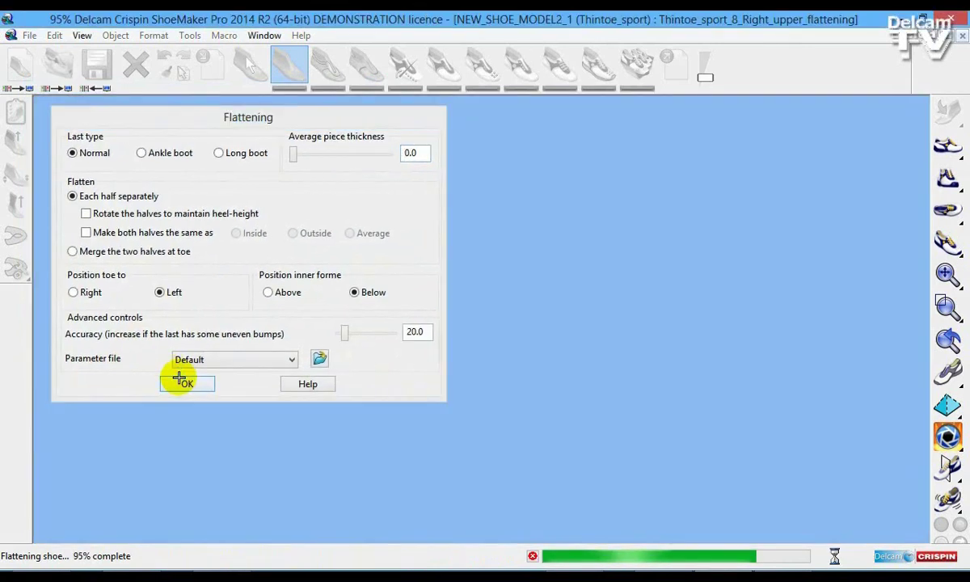
pyautogui.click(944, 115)
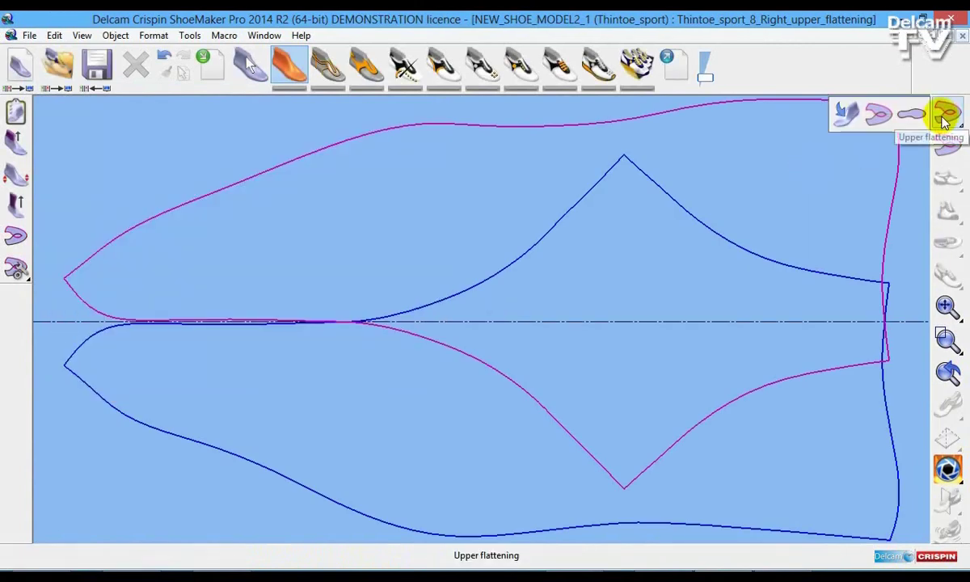
pyautogui.click(847, 114)
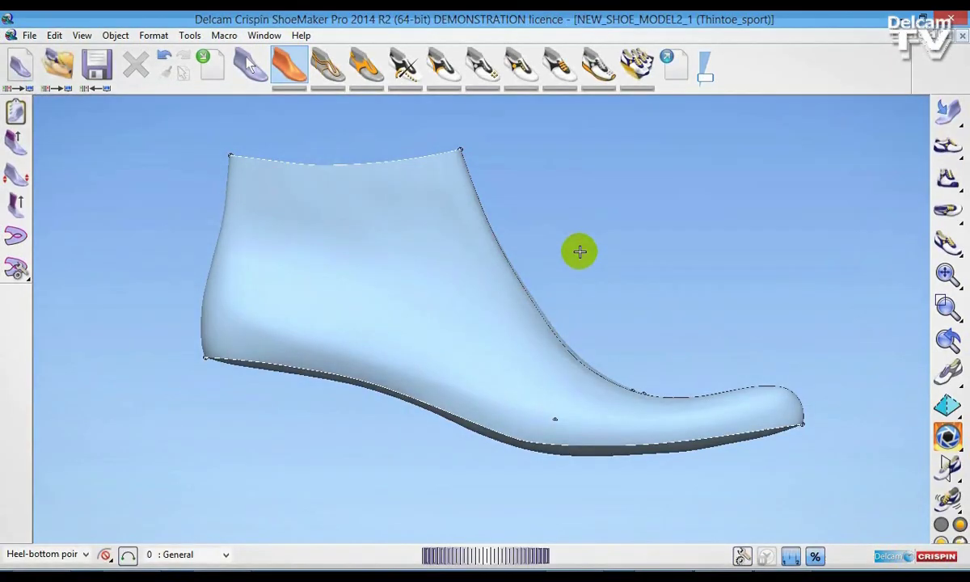